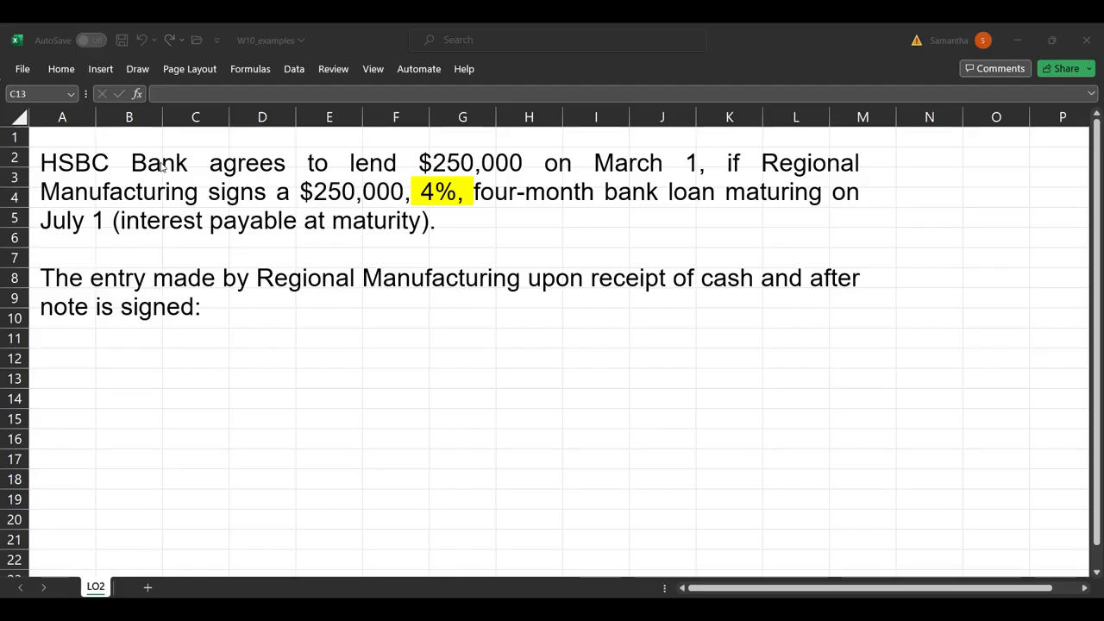
# Enter the date March 1 in A12 and the debit account "Dr. Cash" beside it in B12.
pyautogui.click(113, 357)
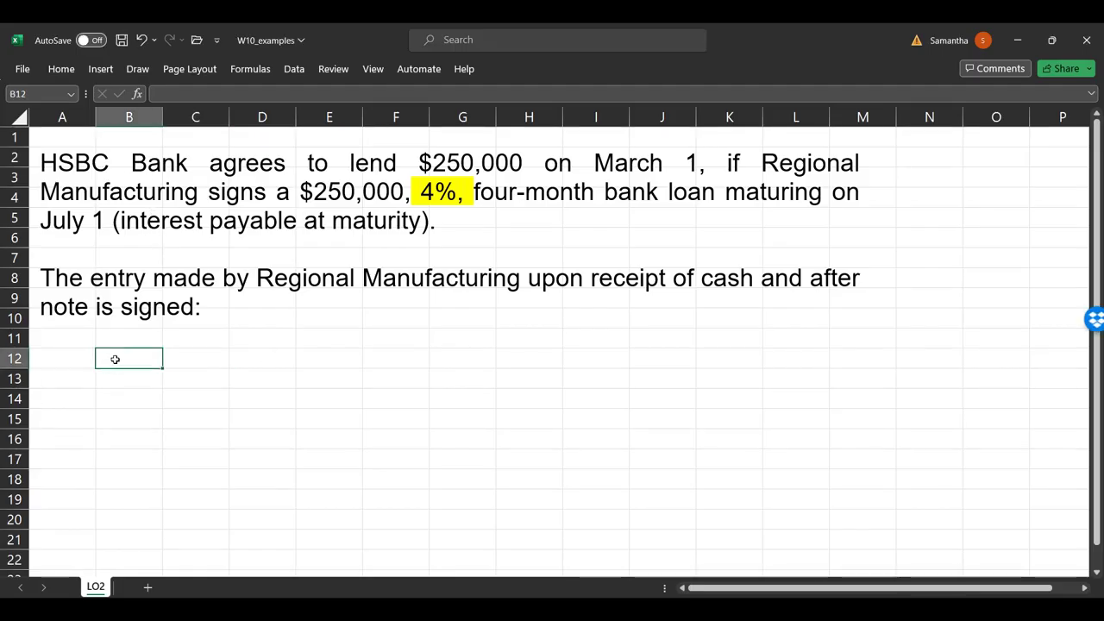
pyautogui.write('Dr.')
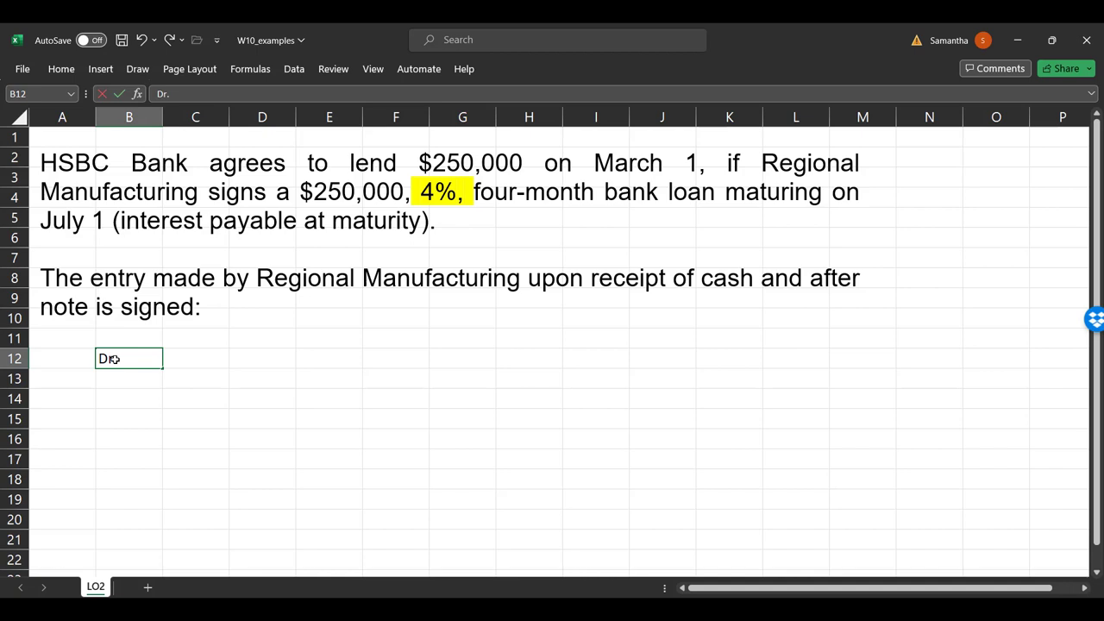
pyautogui.press('Left')
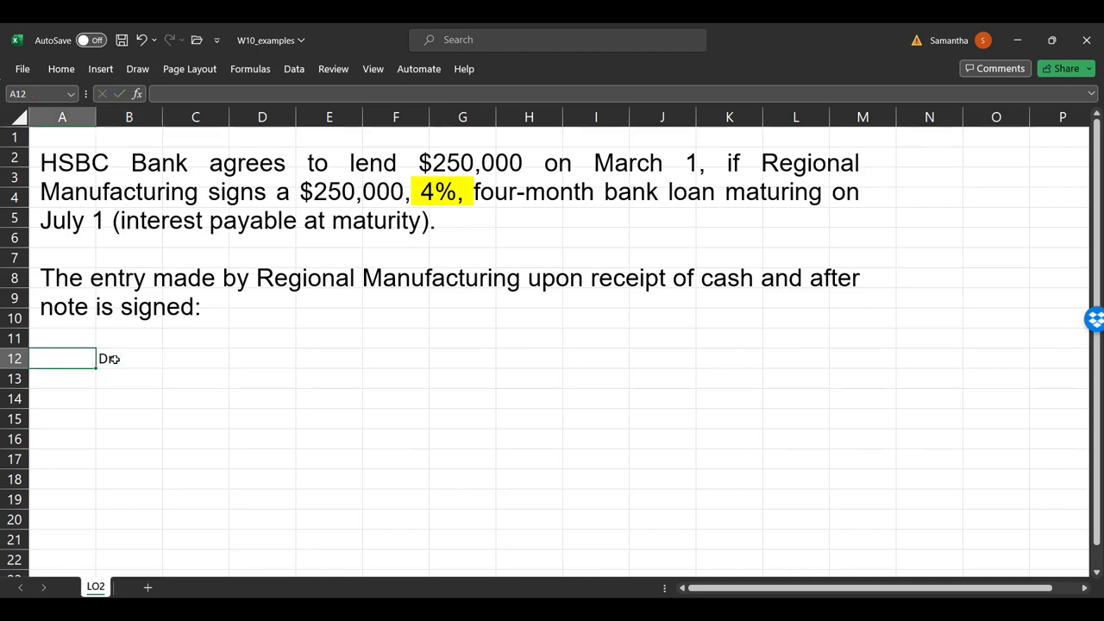
pyautogui.write('March 1')
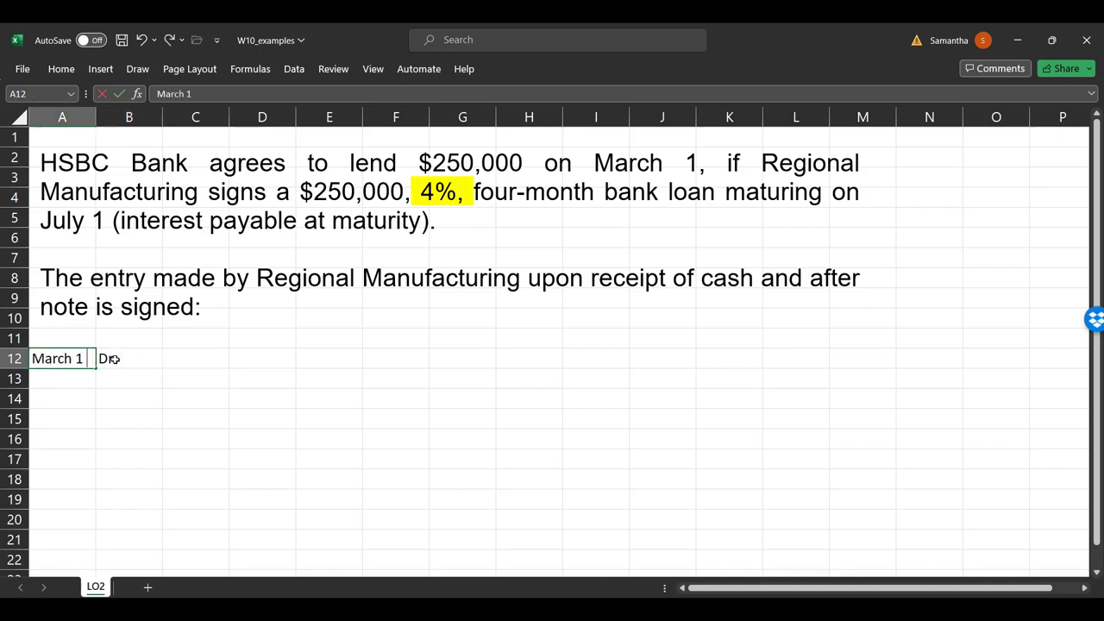
pyautogui.press('Right')
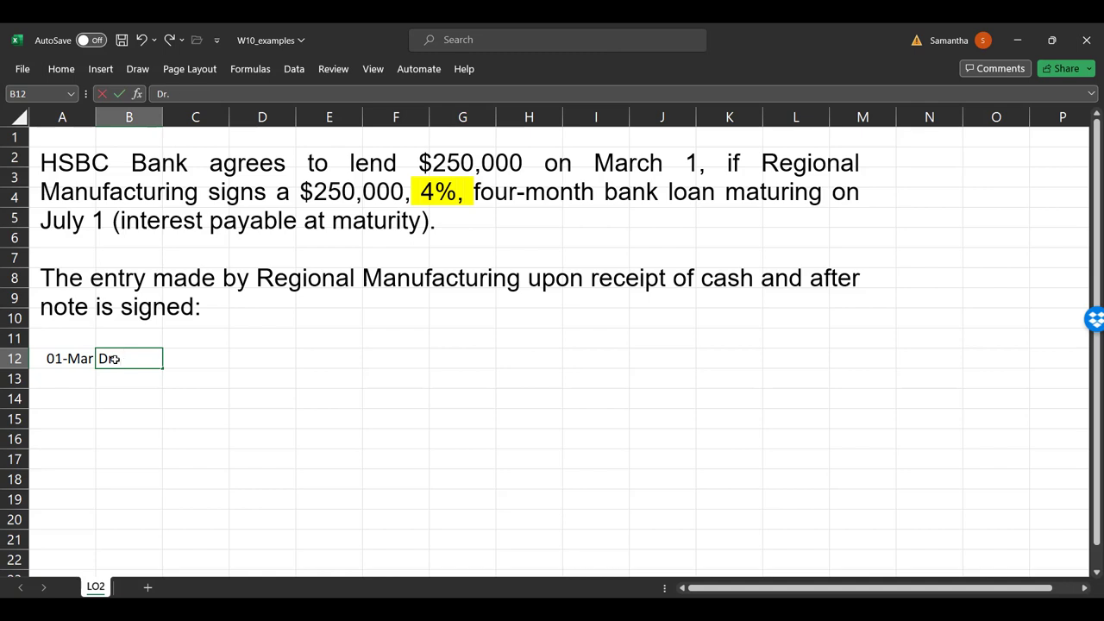
pyautogui.write('Cash')
pyautogui.press('Tab')
pyautogui.press('Tab')
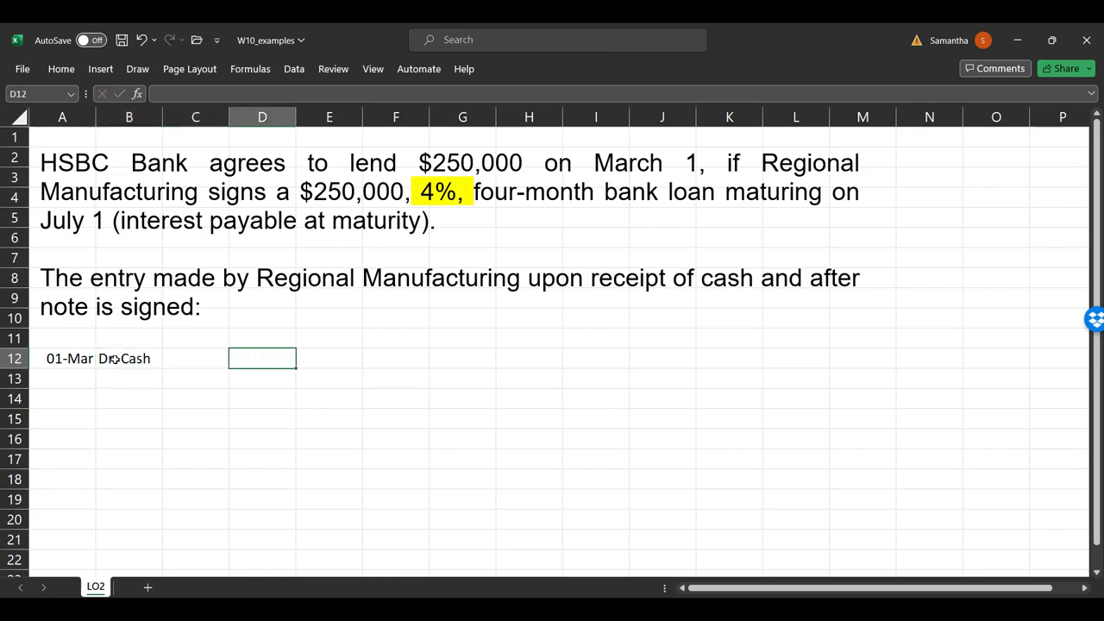
# Enter the debit amount 250,000 for the cash line in D12.
pyautogui.write('250')
pyautogui.write('.')
pyautogui.write('0')
pyautogui.press('BackSpace')
pyautogui.write(',000')
pyautogui.press('Return')
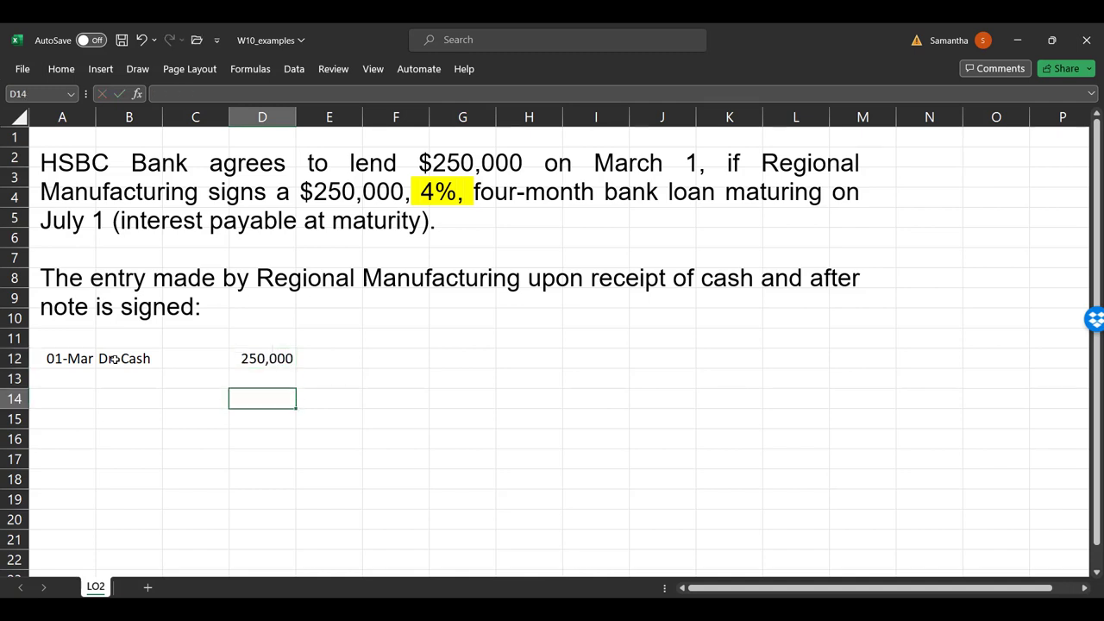
# Enter the credit account "Cr. Note payable" in C13, indented below the cash line.
pyautogui.press('Left')
pyautogui.press('Left')
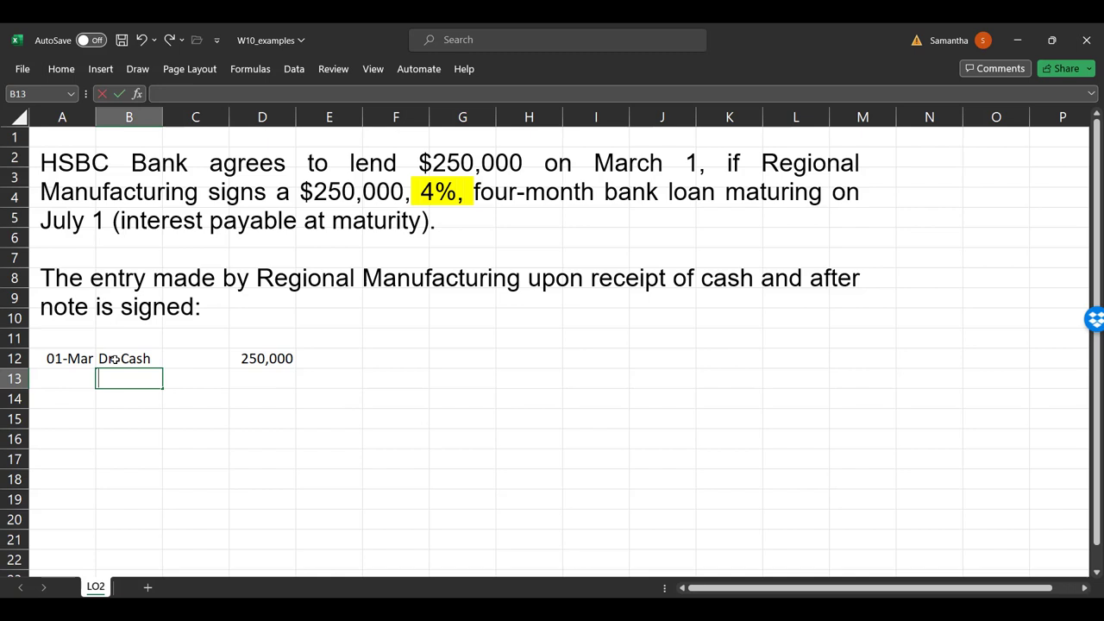
pyautogui.press('Right')
pyautogui.write('Cr.')
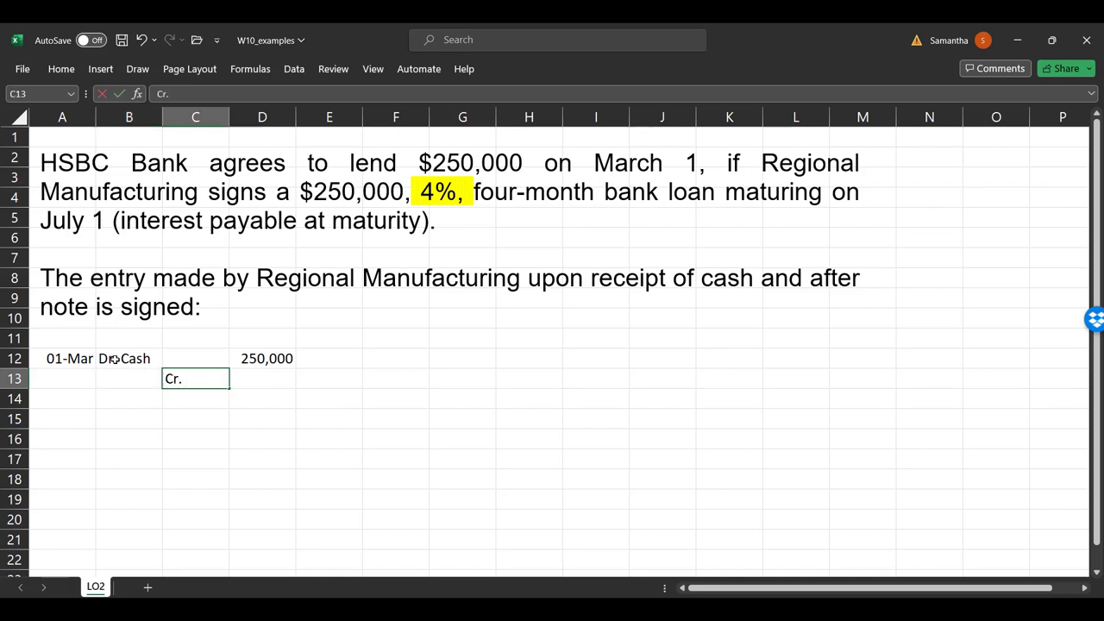
pyautogui.write(' Note payabel')
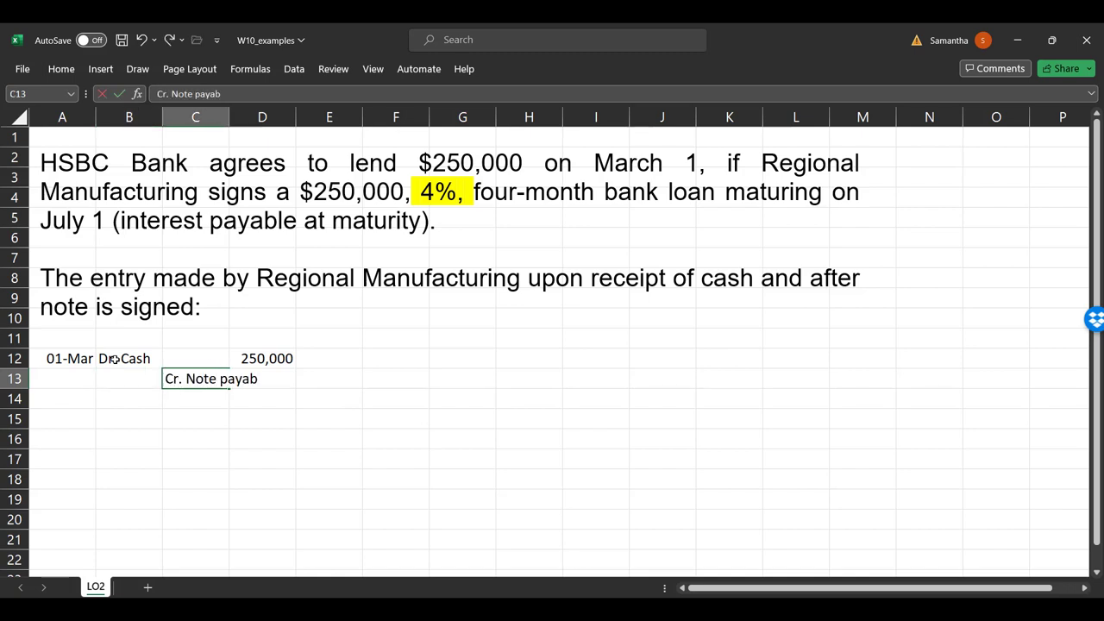
pyautogui.press('BackSpace')
pyautogui.press('BackSpace')
pyautogui.write('le')
pyautogui.press('Tab')
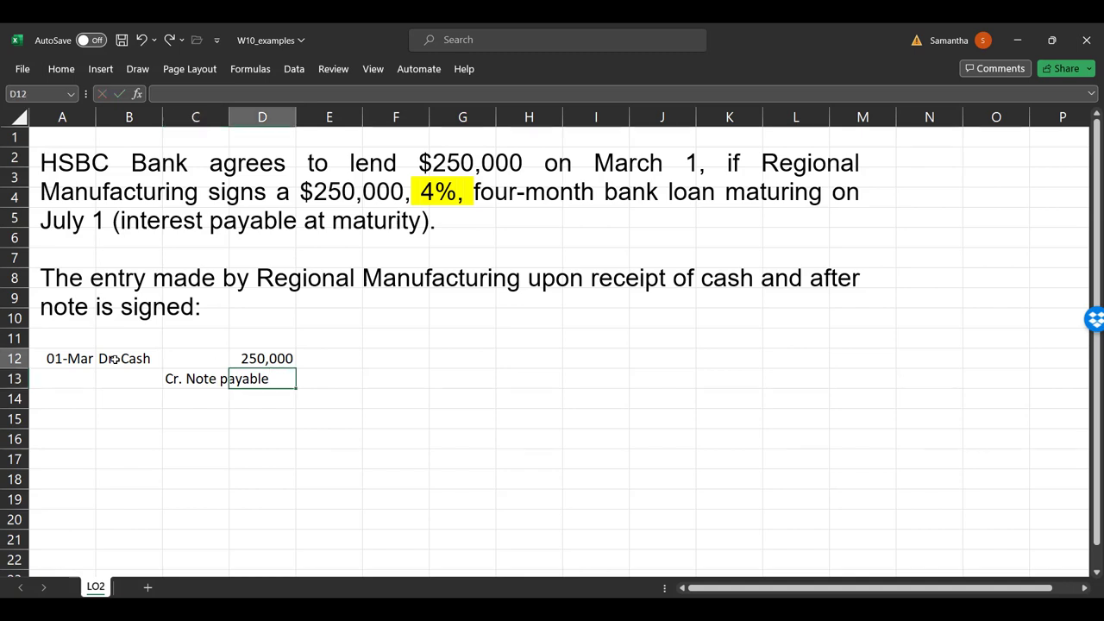
# Copy the 250,000 debit amount from D12 into E13 as the note payable credit.
pyautogui.press('Up')
pyautogui.hotkey('ctrl', 'c')
pyautogui.press('Down')
pyautogui.press('Right')
pyautogui.hotkey('ctrl', 'v')
# Add the explanation "signed and received 250k loan from HSBC" in B14 under the journal entry.
pyautogui.press('Down')
pyautogui.press('Left')
pyautogui.press('Left')
pyautogui.press('Left')
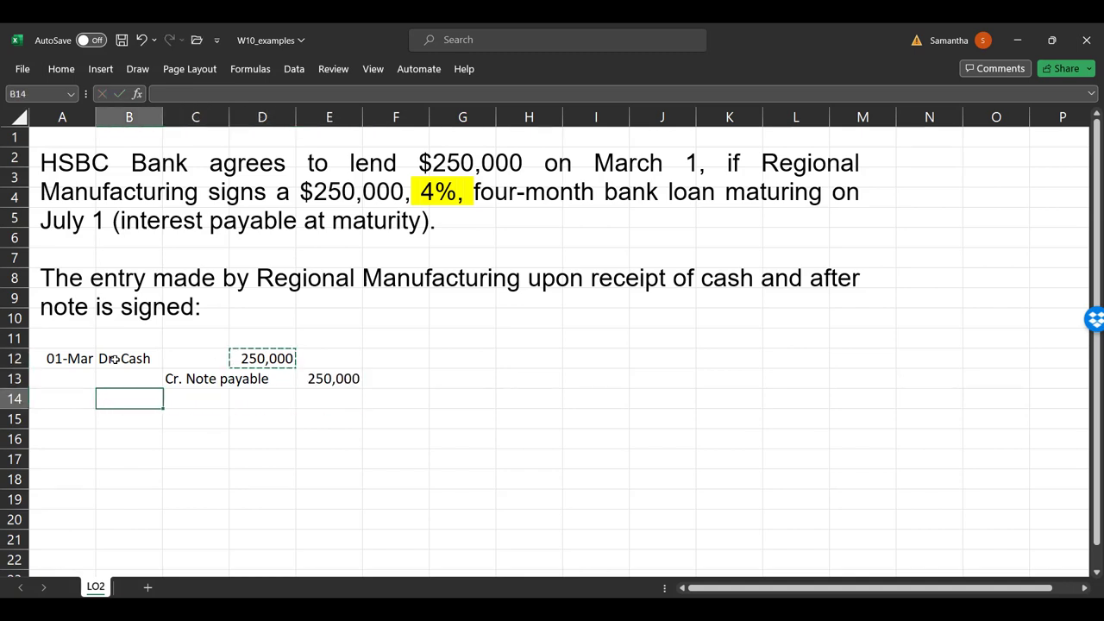
pyautogui.press('Left')
pyautogui.press('Right')
pyautogui.write('sig')
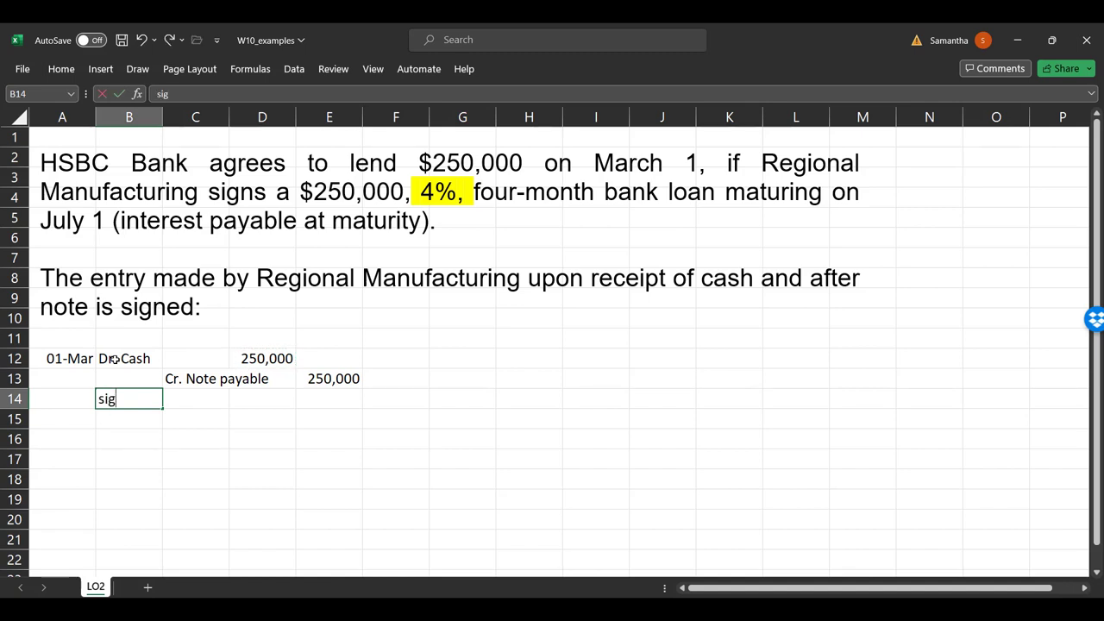
pyautogui.write('ned and received 250;l')
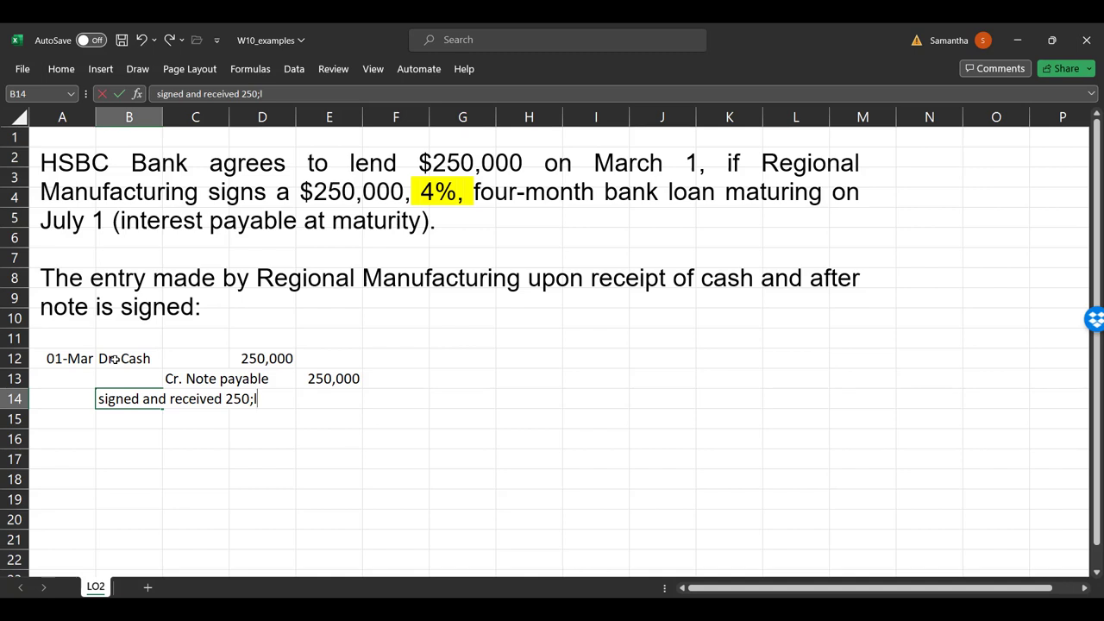
pyautogui.press('BackSpace')
pyautogui.write('k loan from')
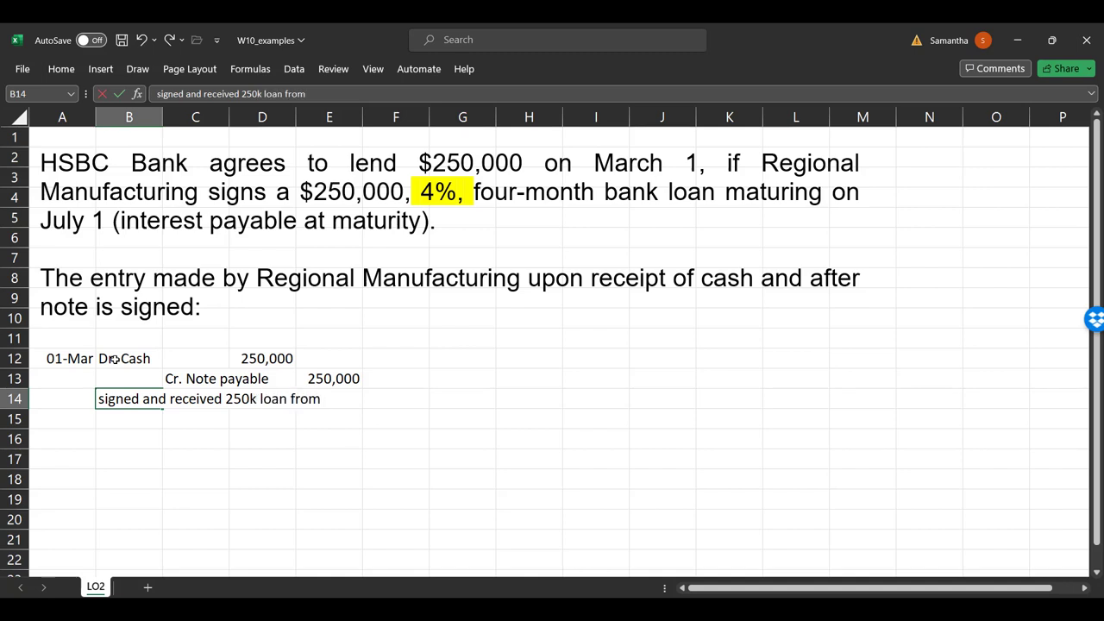
pyautogui.write(' HSBC')
pyautogui.press('BackSpace')
pyautogui.write('BC')
pyautogui.press('Return')
pyautogui.press('Left')
pyautogui.press('Down')
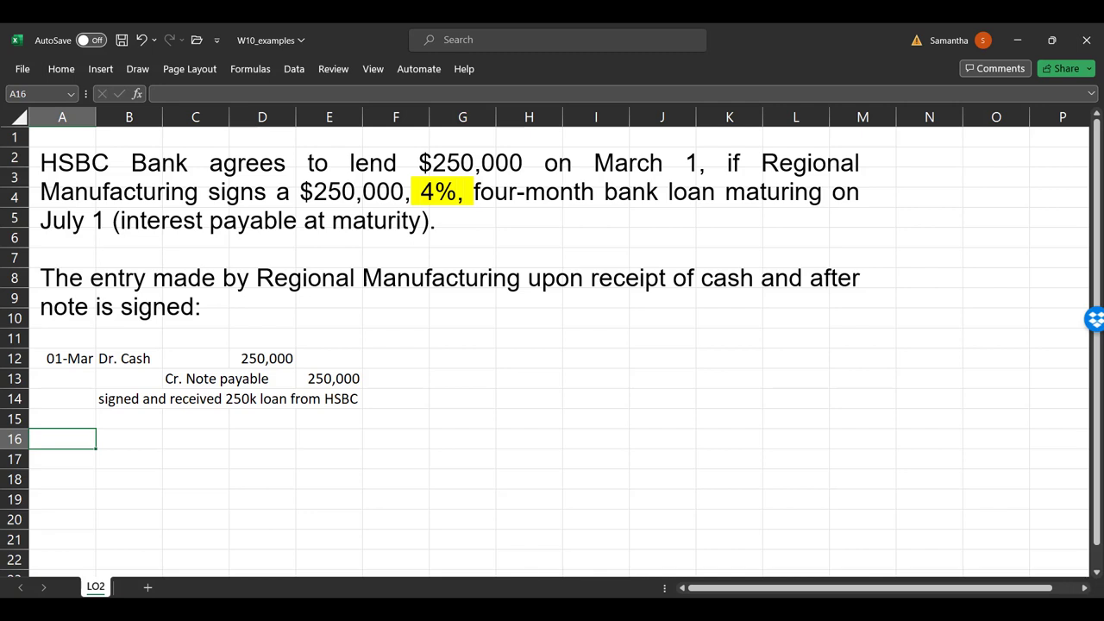
# Switch to the W10_Slides presentation in PowerPoint and read slide 16's March 31 year-end and July 1 maturity requirements.
pyautogui.hotkey('alt', 'Tab')
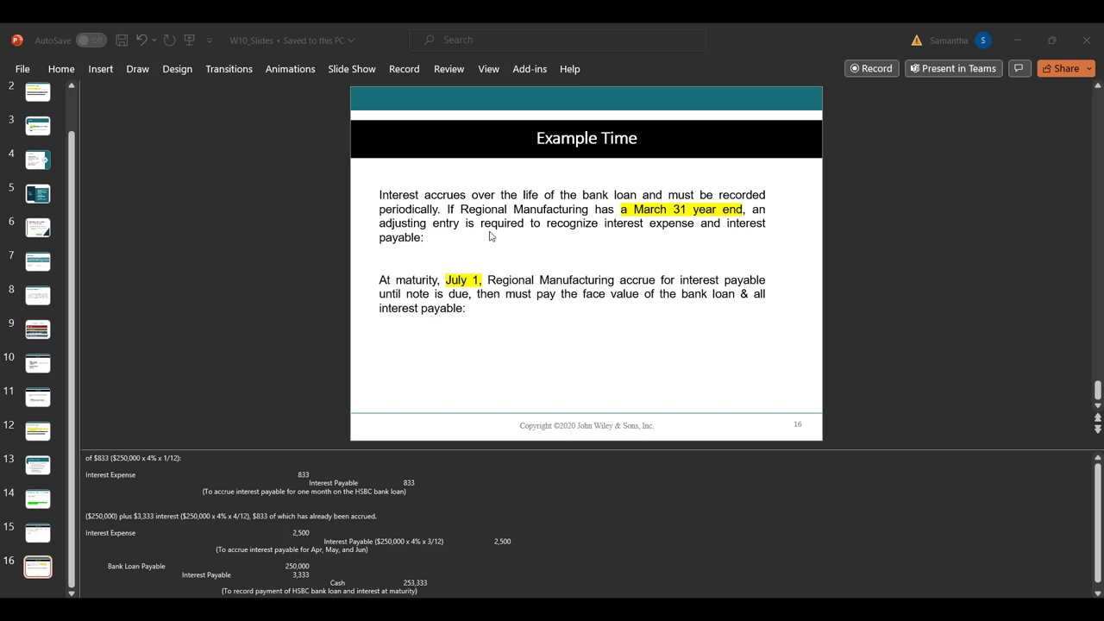
pyautogui.click(447, 209)
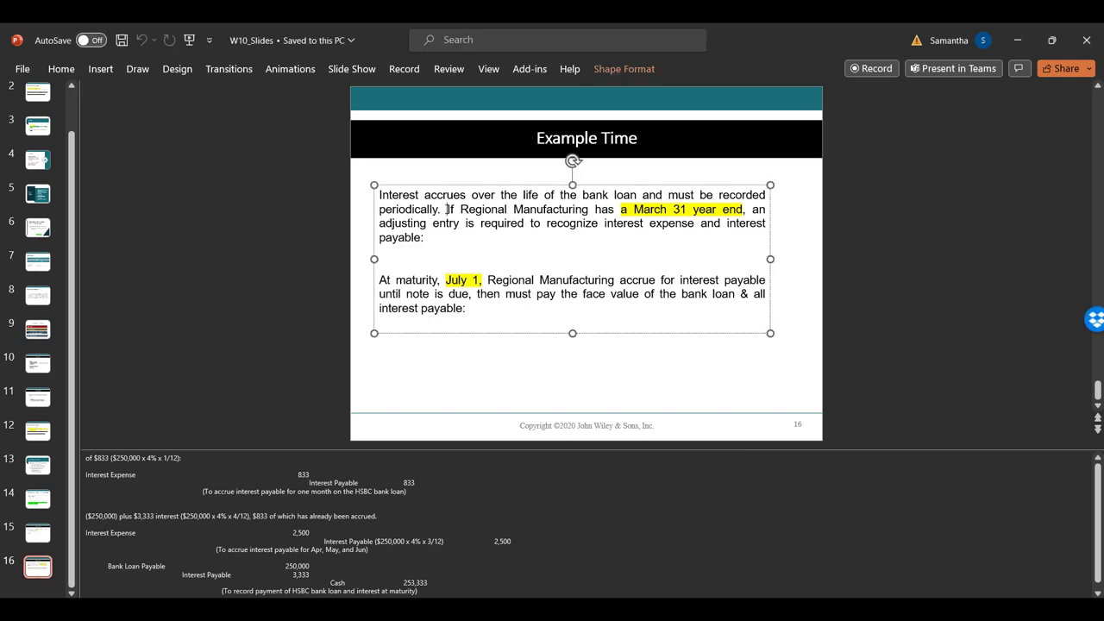
pyautogui.moveTo(447, 209)
pyautogui.mouseDown()
pyautogui.moveTo(742, 225)
pyautogui.moveTo(459, 236)
pyautogui.mouseUp()
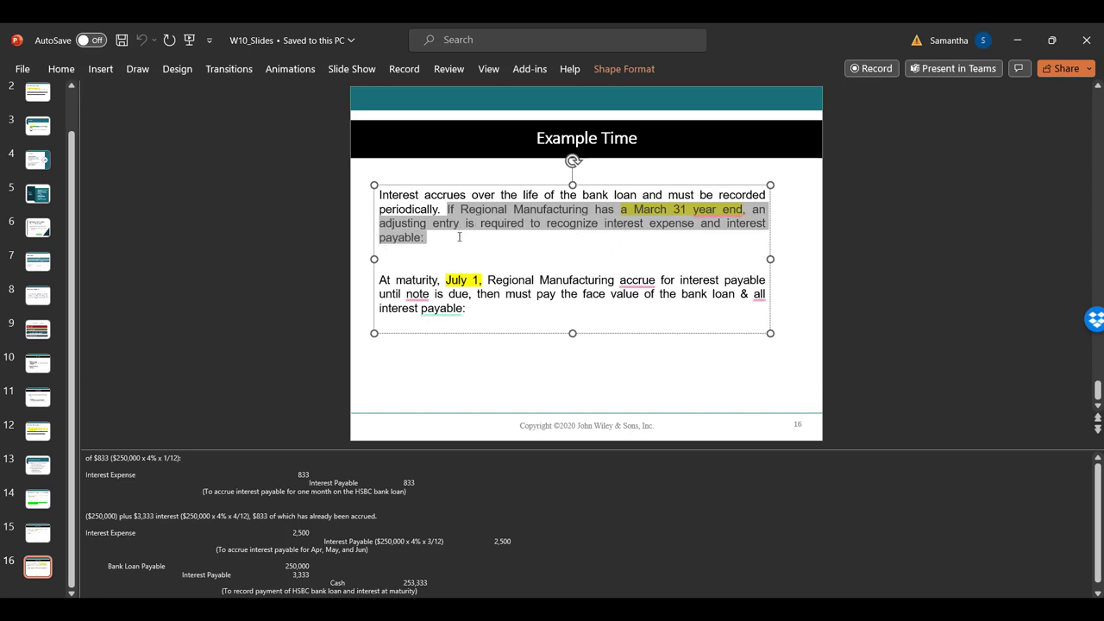
pyautogui.moveTo(459, 237); pyautogui.dragTo(467, 302)
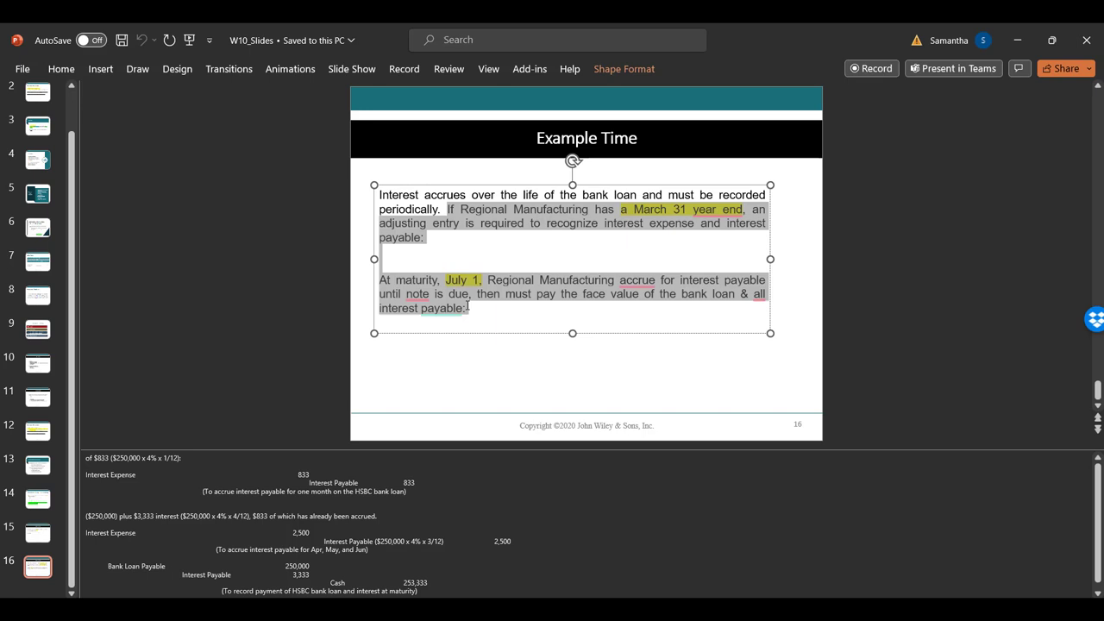
pyautogui.click(489, 328)
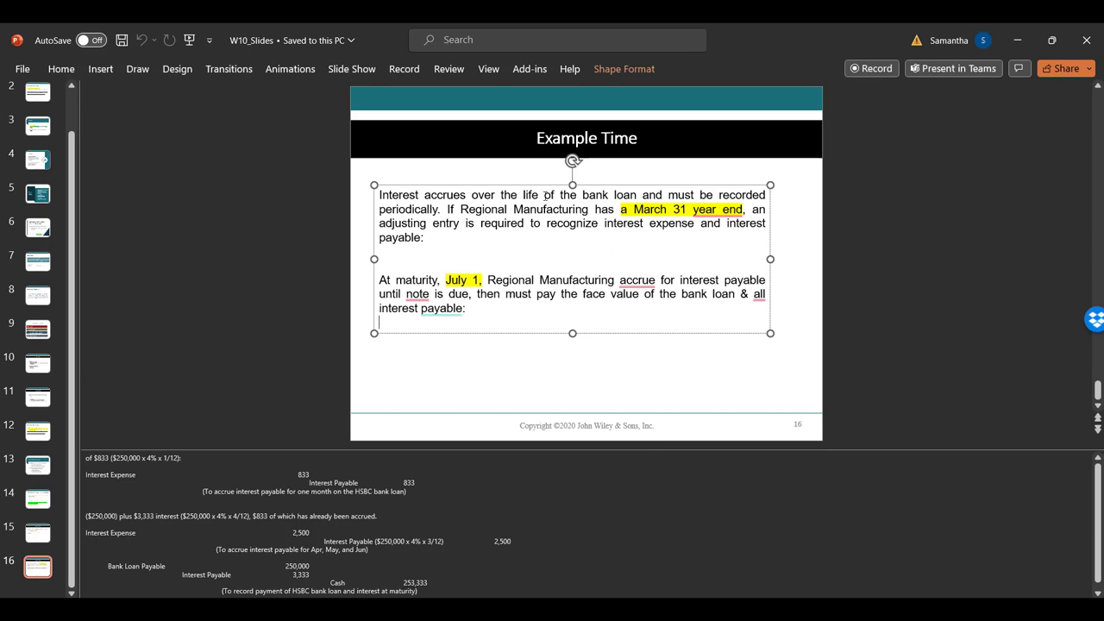
pyautogui.moveTo(523, 195); pyautogui.dragTo(572, 317)
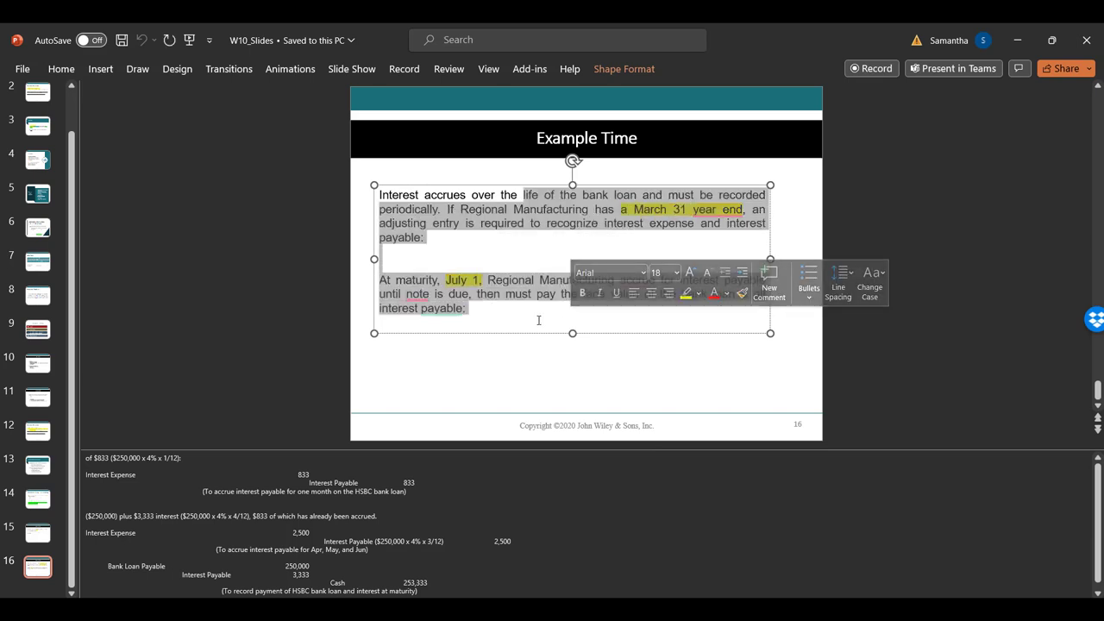
pyautogui.click(541, 321)
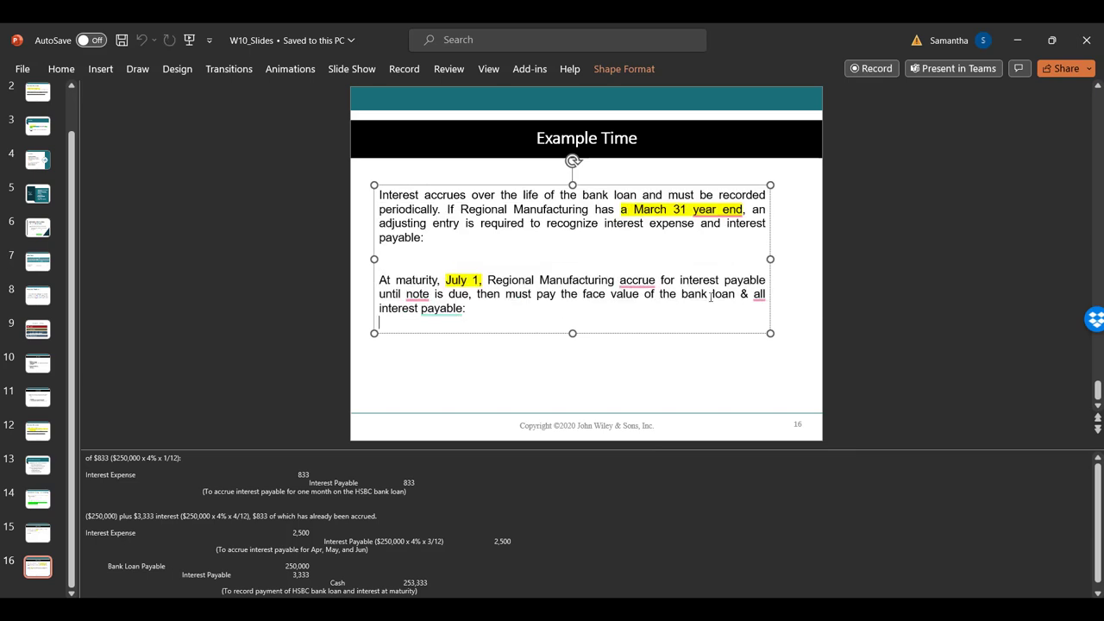
pyautogui.click(471, 369)
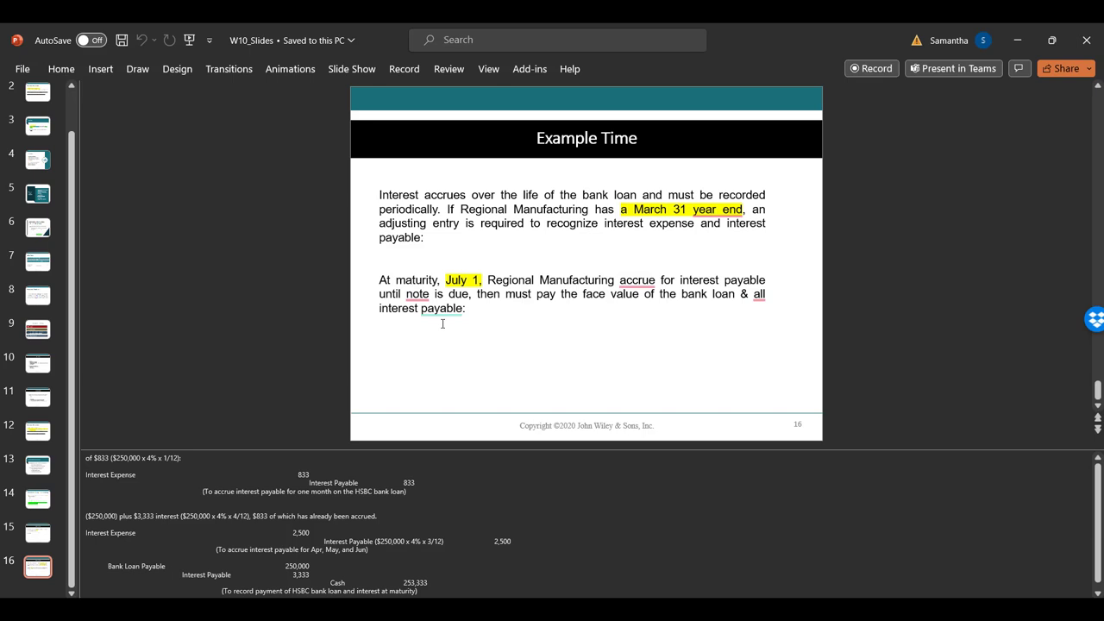
pyautogui.moveTo(442, 310)
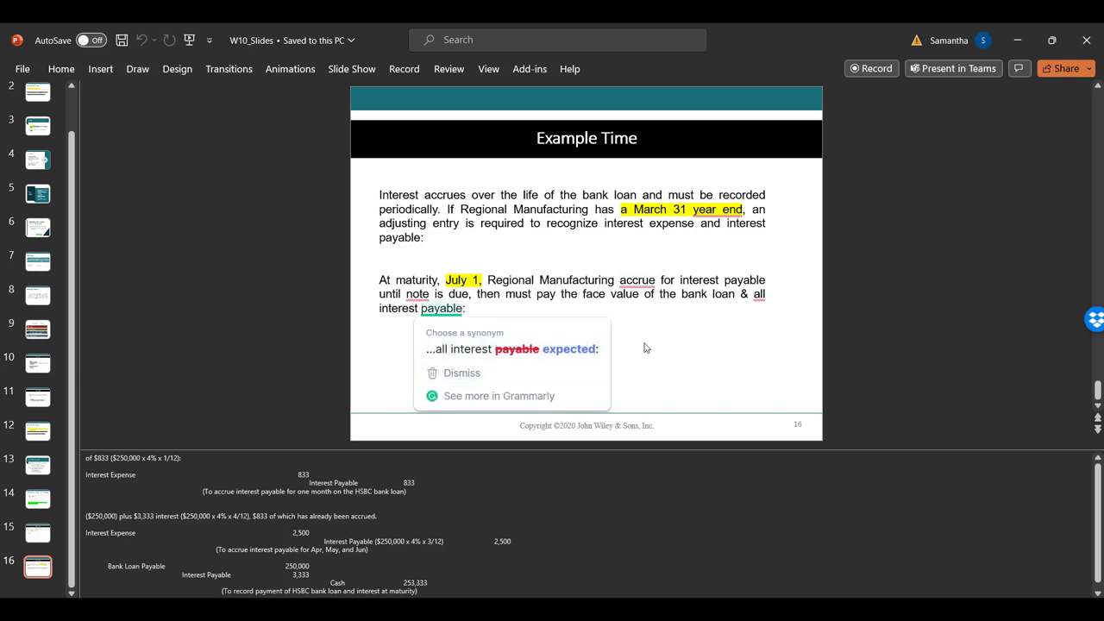
pyautogui.click(574, 308)
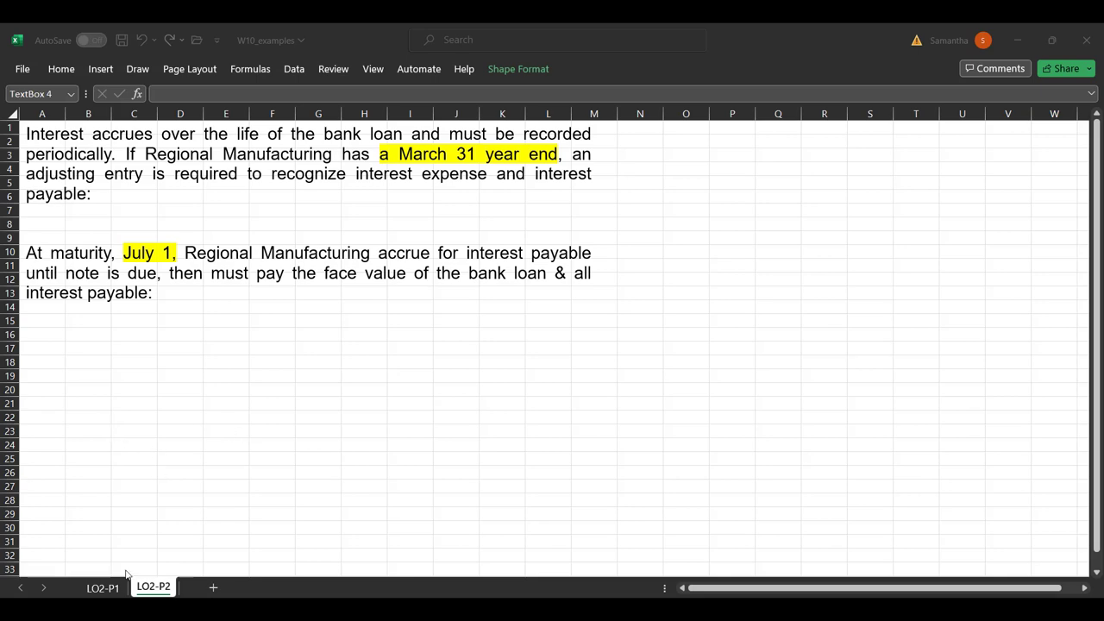
# Check the loan entry on the LO2-P1 sheet, and enter the date label "March 31." in A18 of LO2-P2.
pyautogui.click(104, 588)
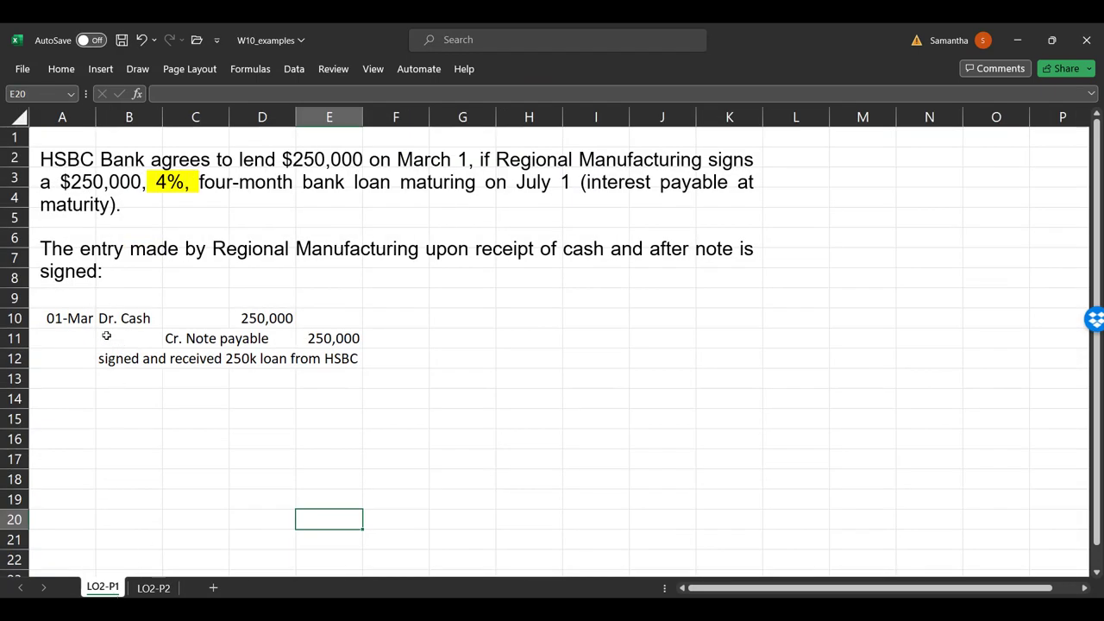
pyautogui.click(140, 588)
pyautogui.click(55, 362)
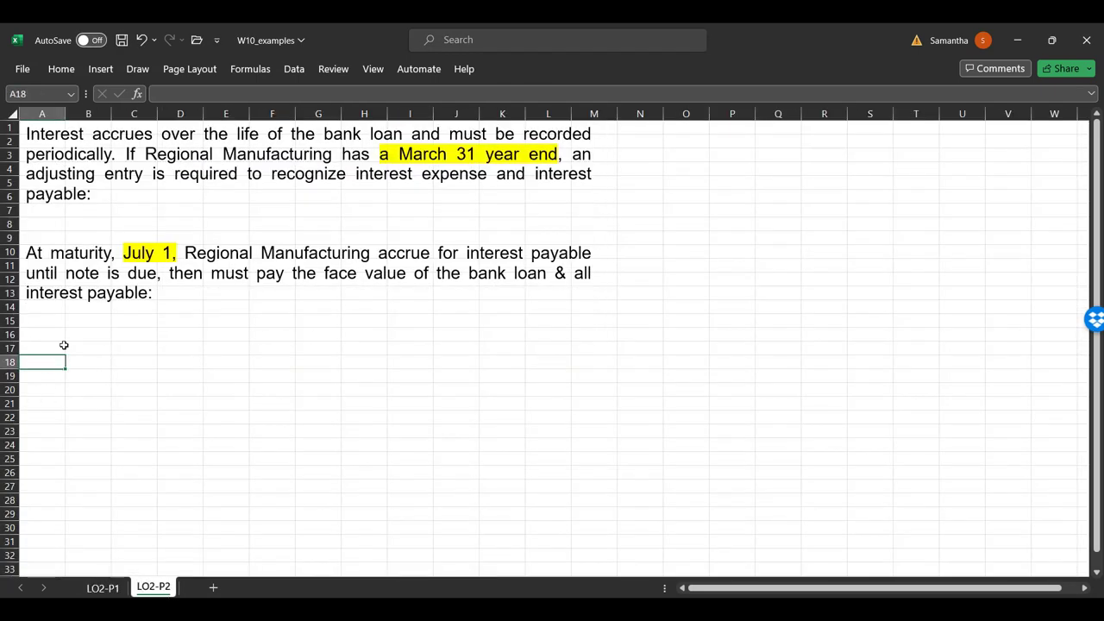
pyautogui.write('March 31,, 2')
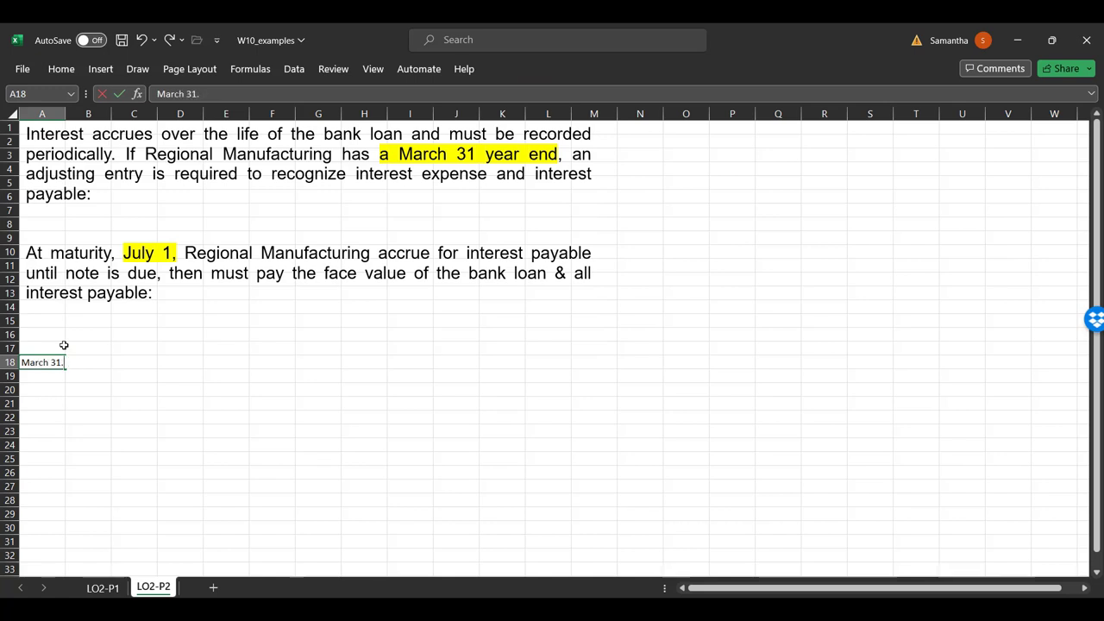
pyautogui.press('Return')
# Delete the empty rows 15 to 17 above the "March 31." label.
pyautogui.keyDown('ctrl'); pyautogui.scroll(1, 158, 362); pyautogui.keyUp('ctrl')
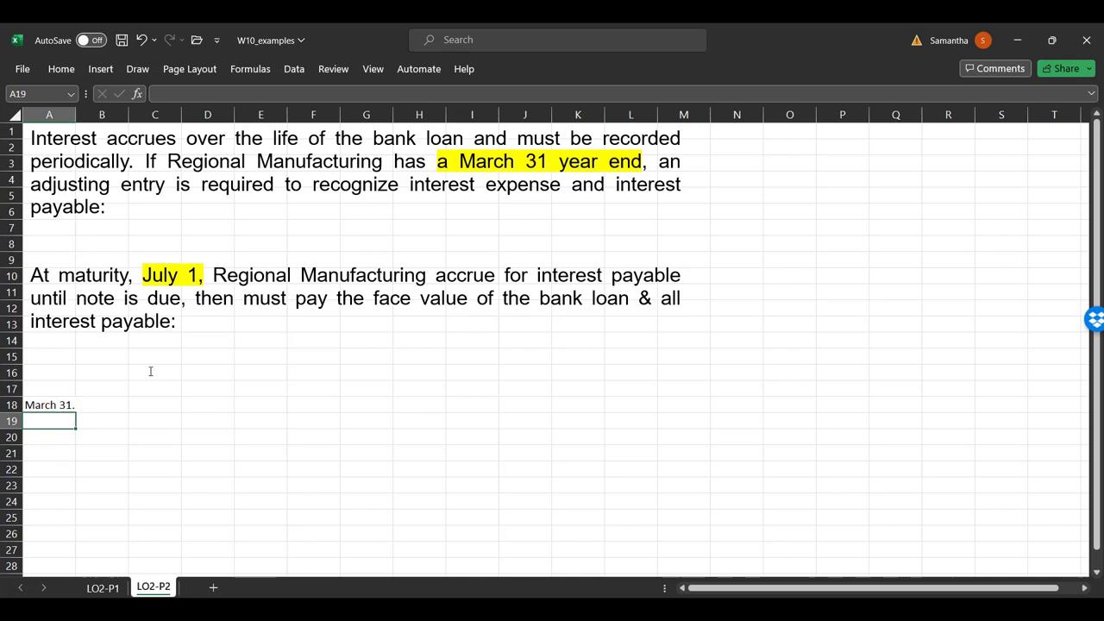
pyautogui.moveTo(17, 358); pyautogui.dragTo(21, 389)
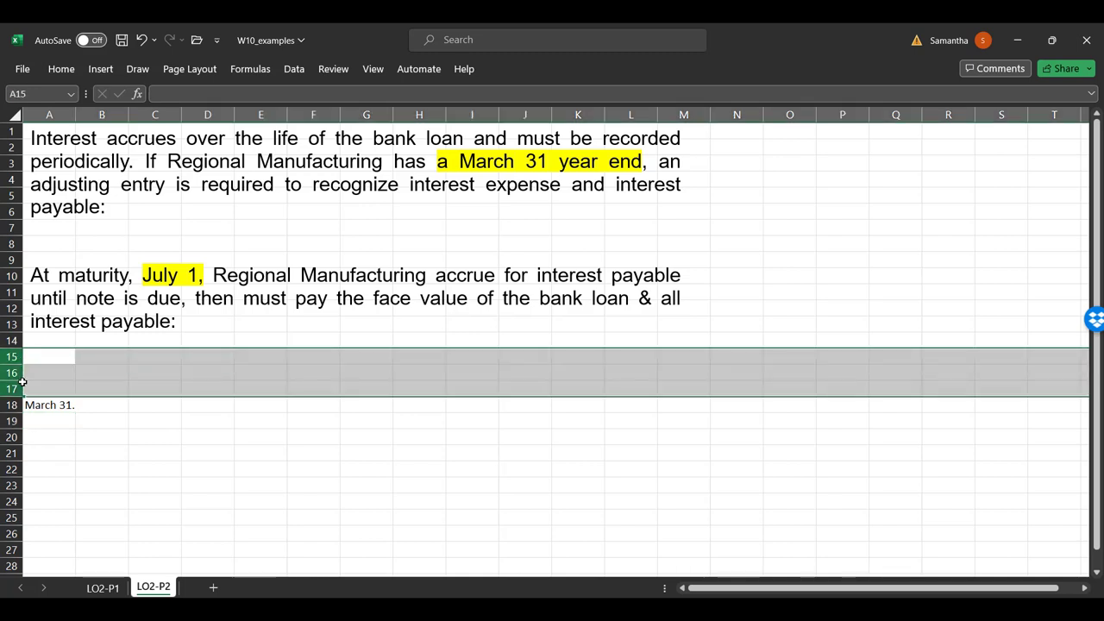
pyautogui.rightClick(20, 389)
pyautogui.click(101, 266)
pyautogui.click(328, 421)
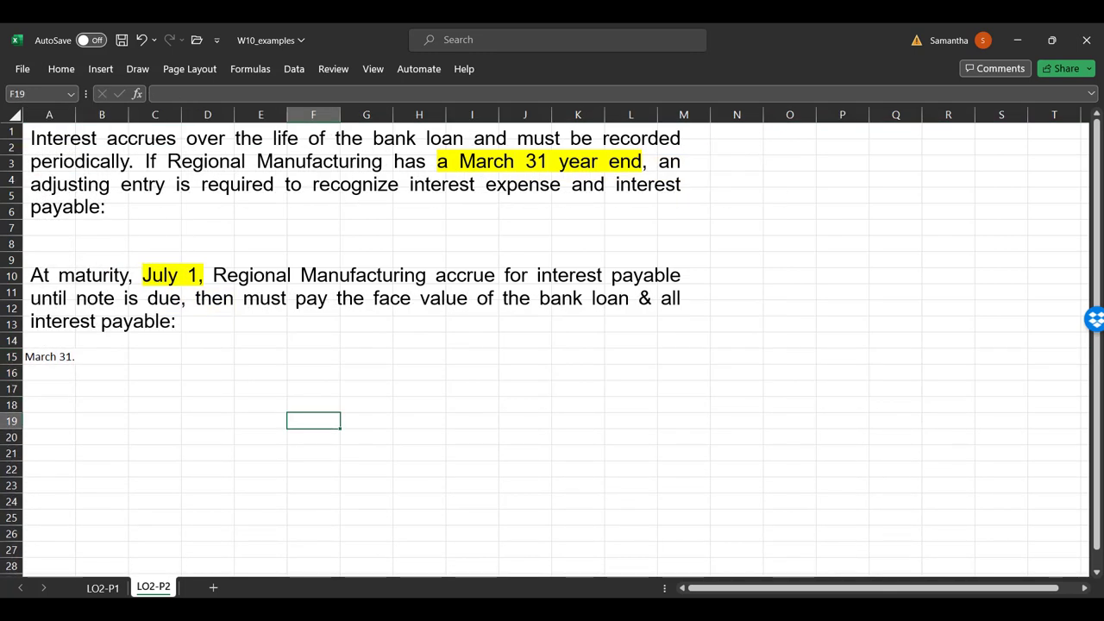
# Enter the debit account "Dr. Interest expense" in C15 on the March 31 line.
pyautogui.click(153, 356)
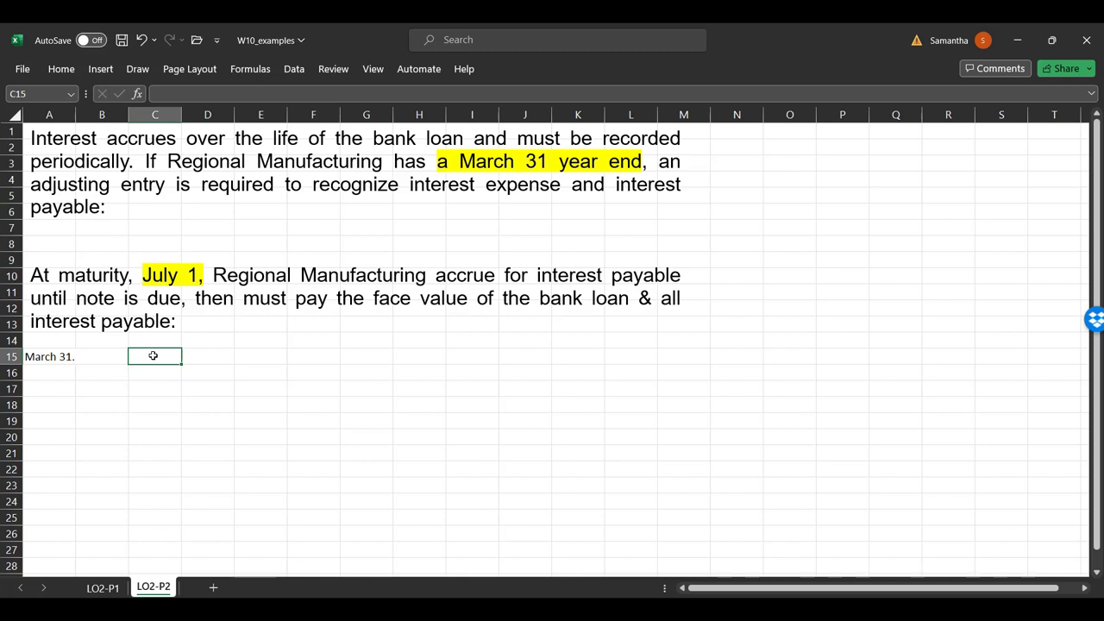
pyautogui.write('Dr. Interest')
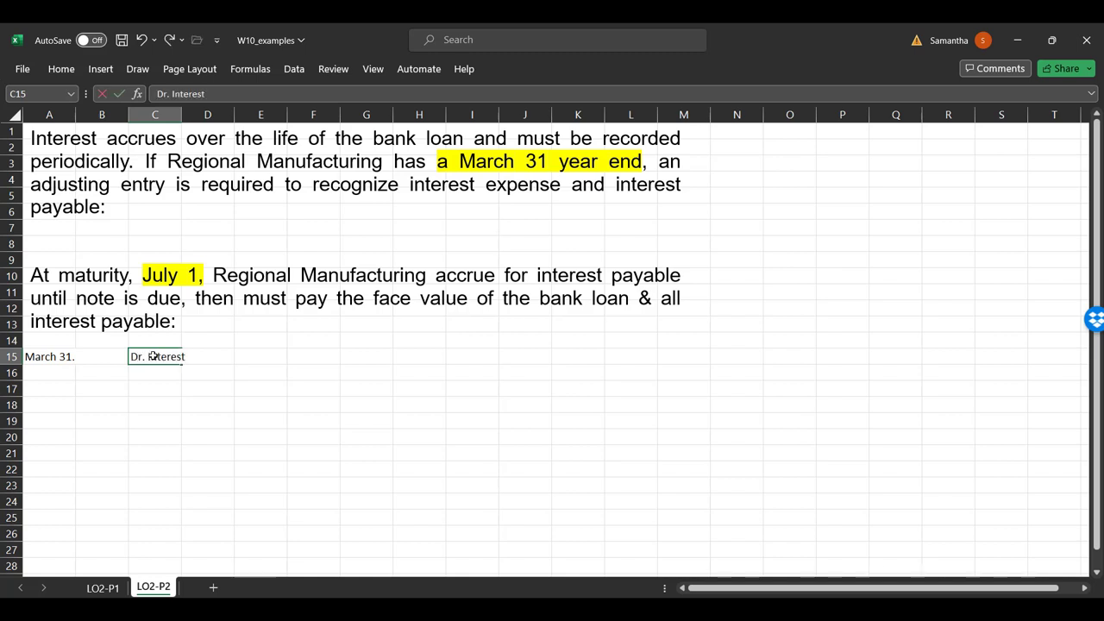
pyautogui.write(' expense')
pyautogui.press('Return')
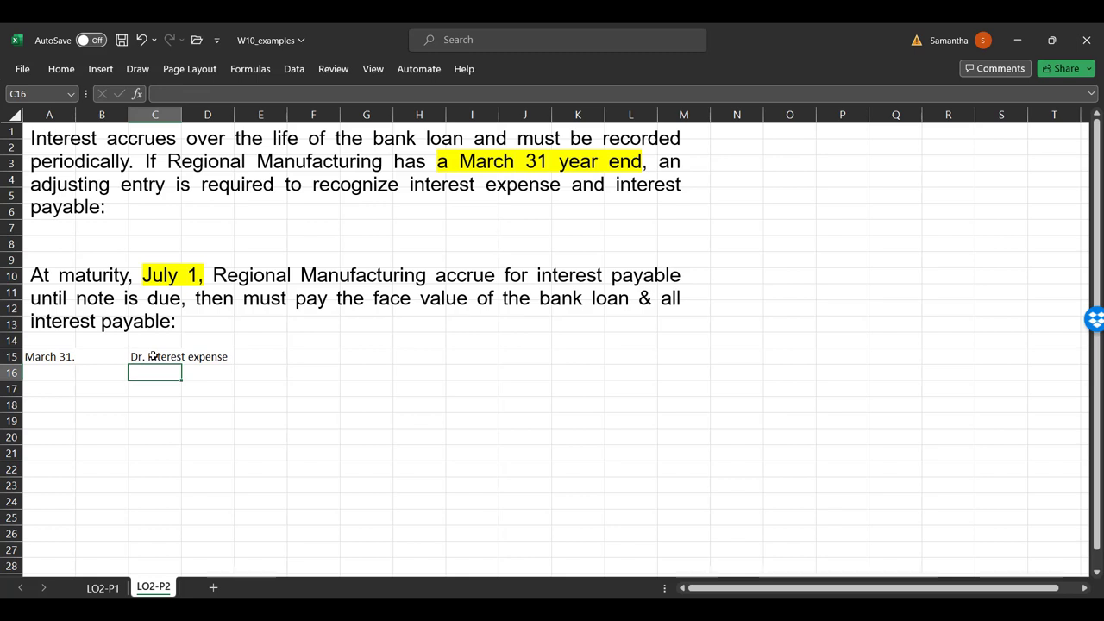
# Enter the credit account "Cr. Accrued interest/Interest Payable" in D16, below the March 31 interest expense line.
pyautogui.click(227, 367)
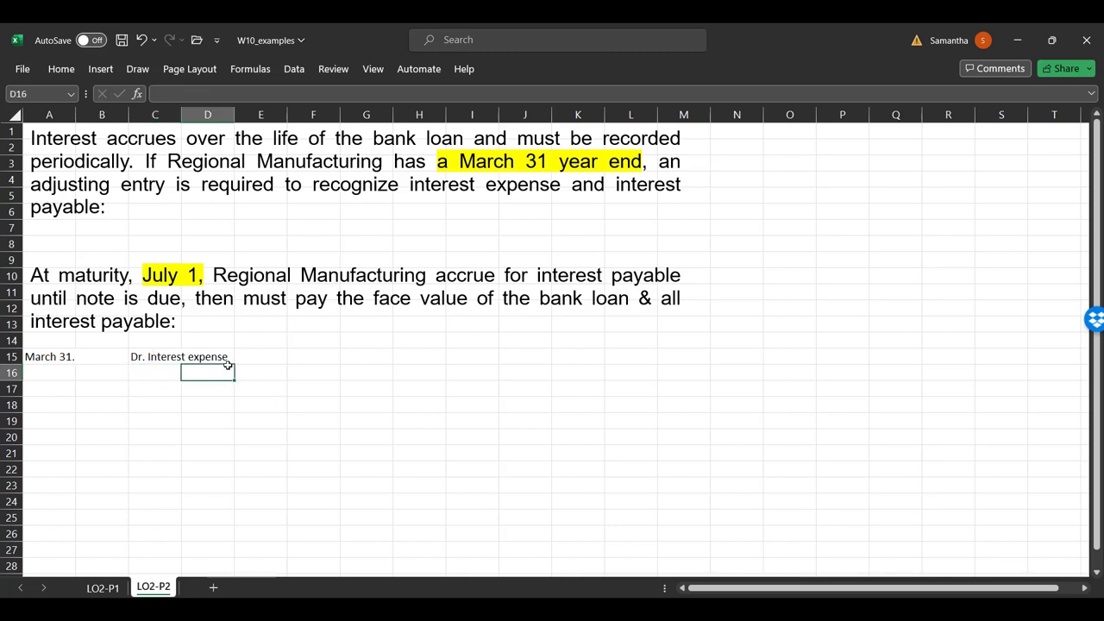
pyautogui.write('Cr. Accrued int')
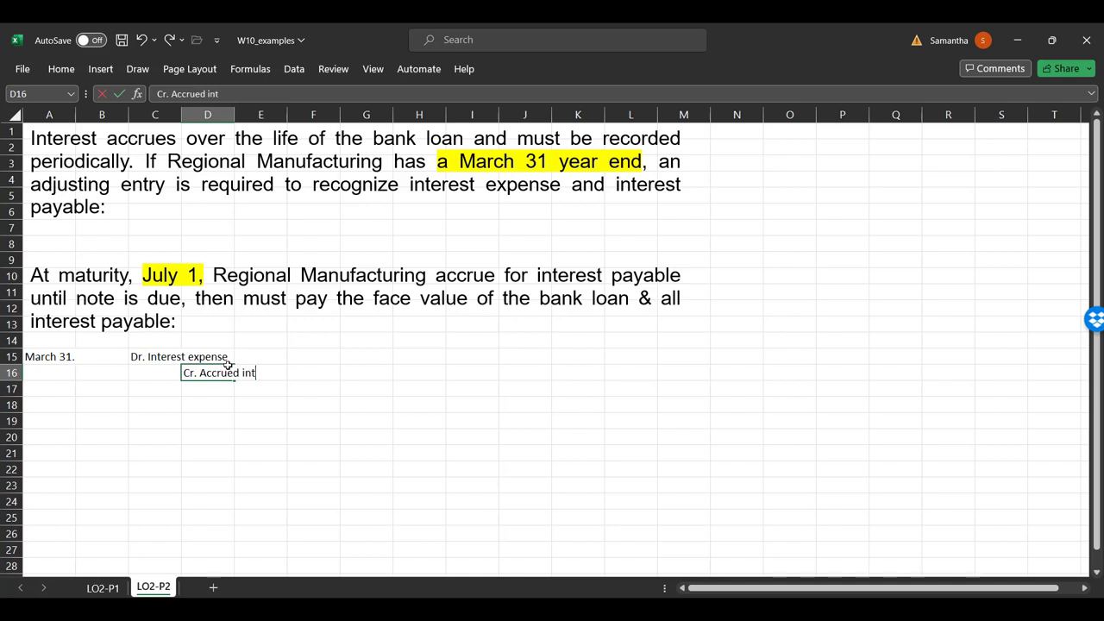
pyautogui.write('erest/Interest Payabl')
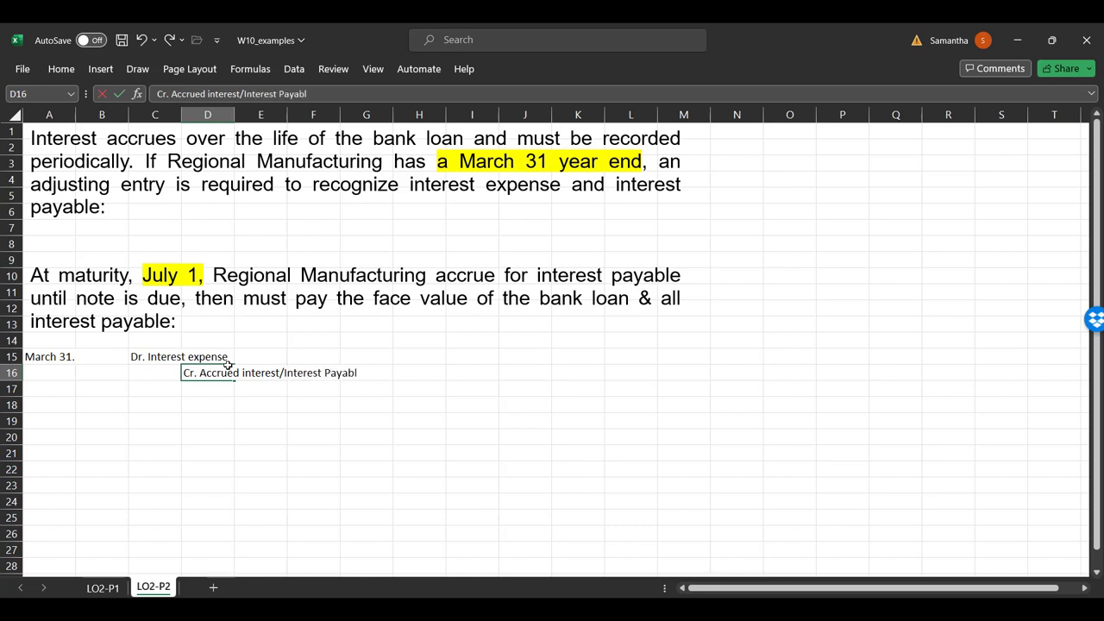
pyautogui.write('e')
pyautogui.press('Right')
# Calculate the one-month interest expense debit in F15 with the formula =250000*0.04*(1/12).
pyautogui.press('Up')
pyautogui.press('Right')
pyautogui.press('Right')
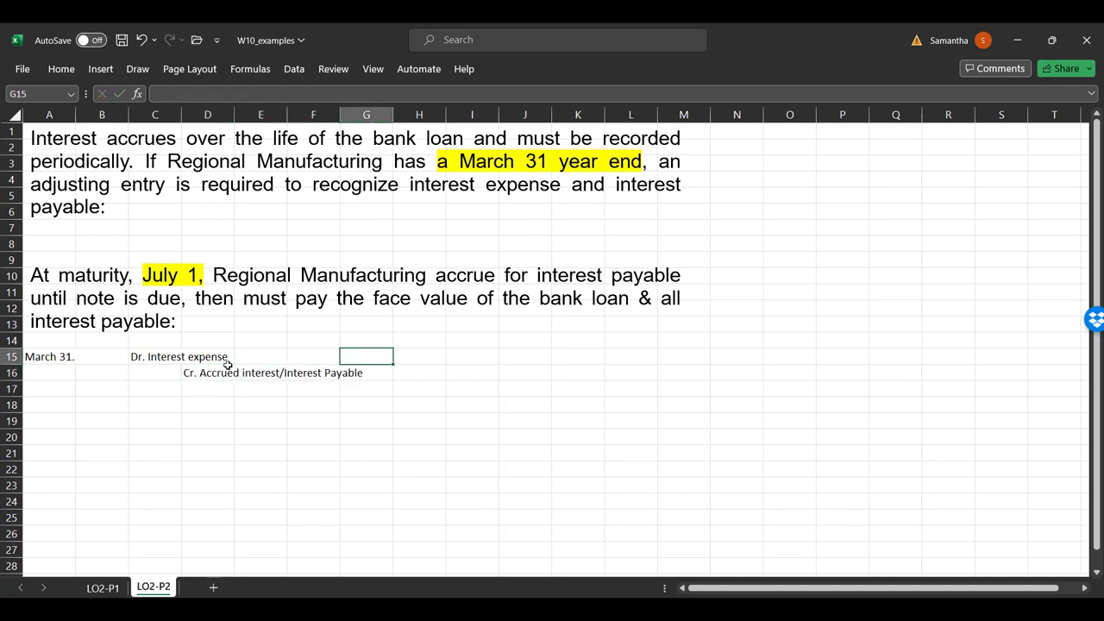
pyautogui.press('Left')
pyautogui.write('=')
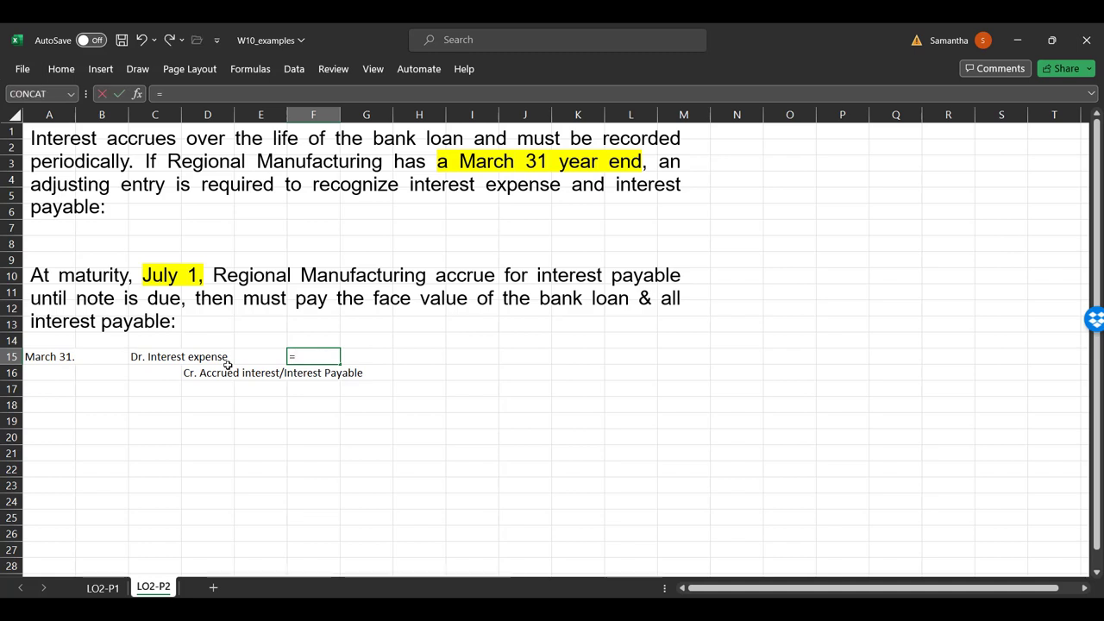
pyautogui.write('250000')
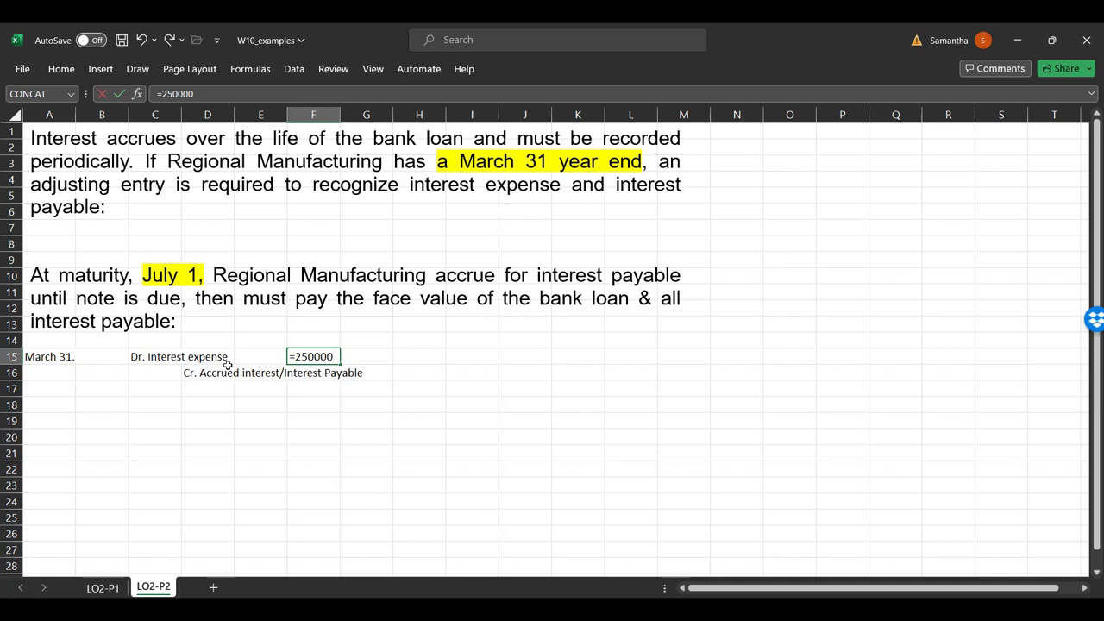
pyautogui.write('*0.04-')
pyautogui.press('BackSpace')
pyautogui.write('*(1/12')
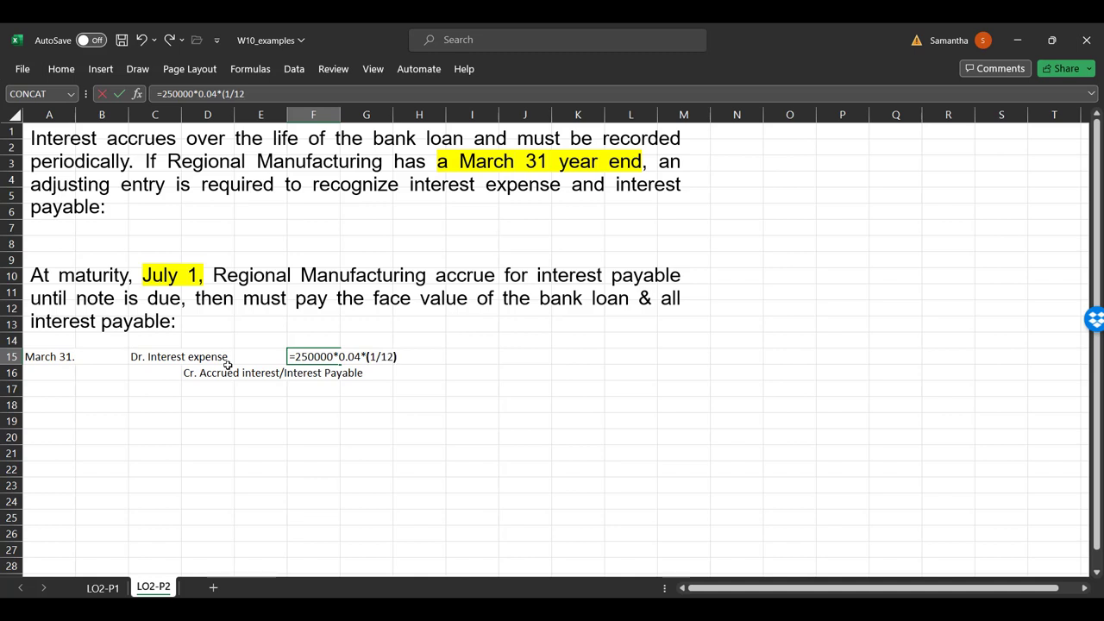
pyautogui.press('Return')
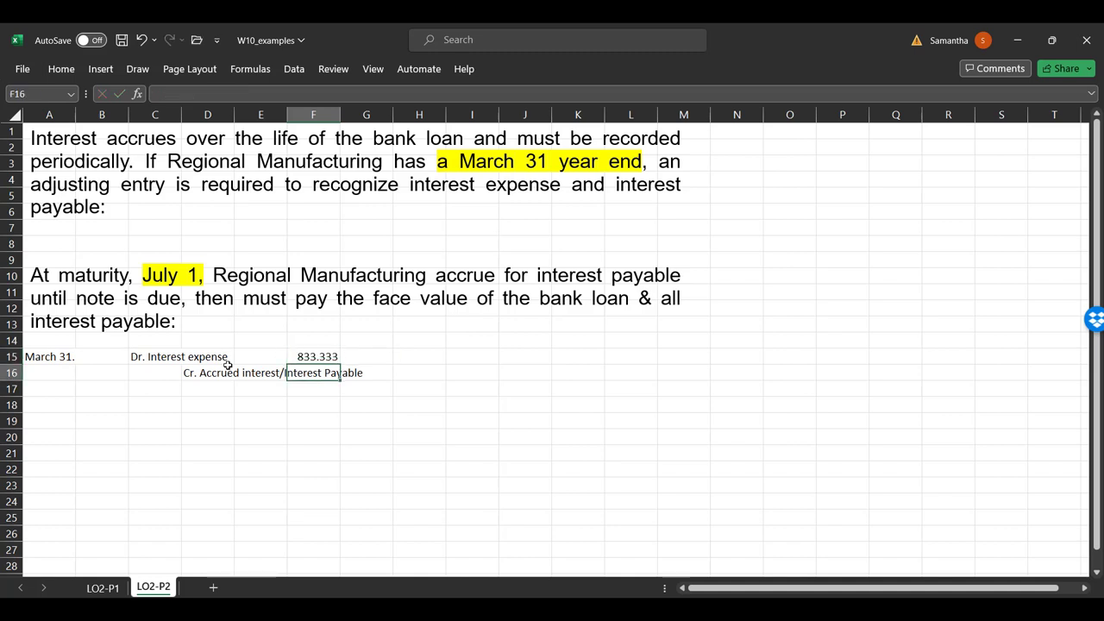
# Set the accrued interest credit amount in G16 to reference the debit with =F15.
pyautogui.press('Right')
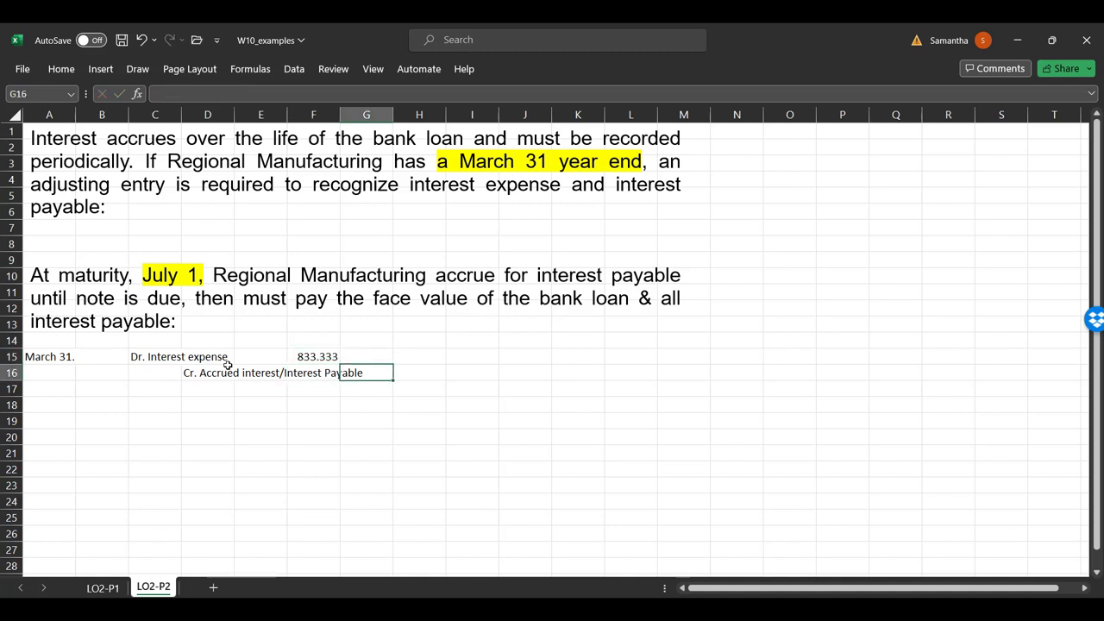
pyautogui.write('=')
pyautogui.press('Up')
pyautogui.press('Return')
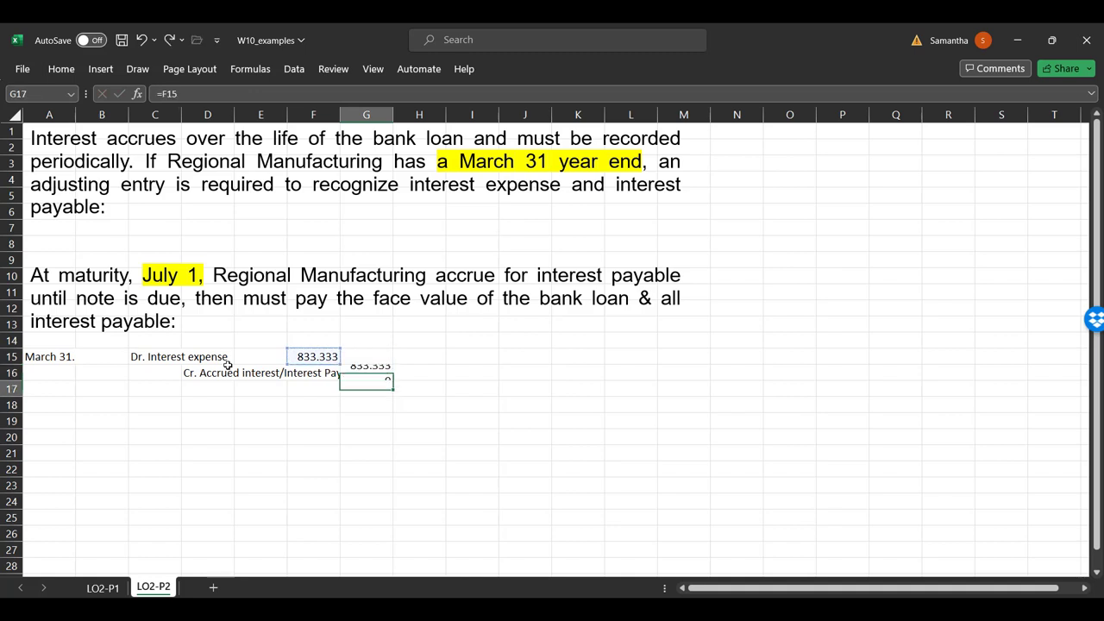
# Enter the description "To record 1 month of interest on loan from HSBC" in C17.
pyautogui.click(174, 392)
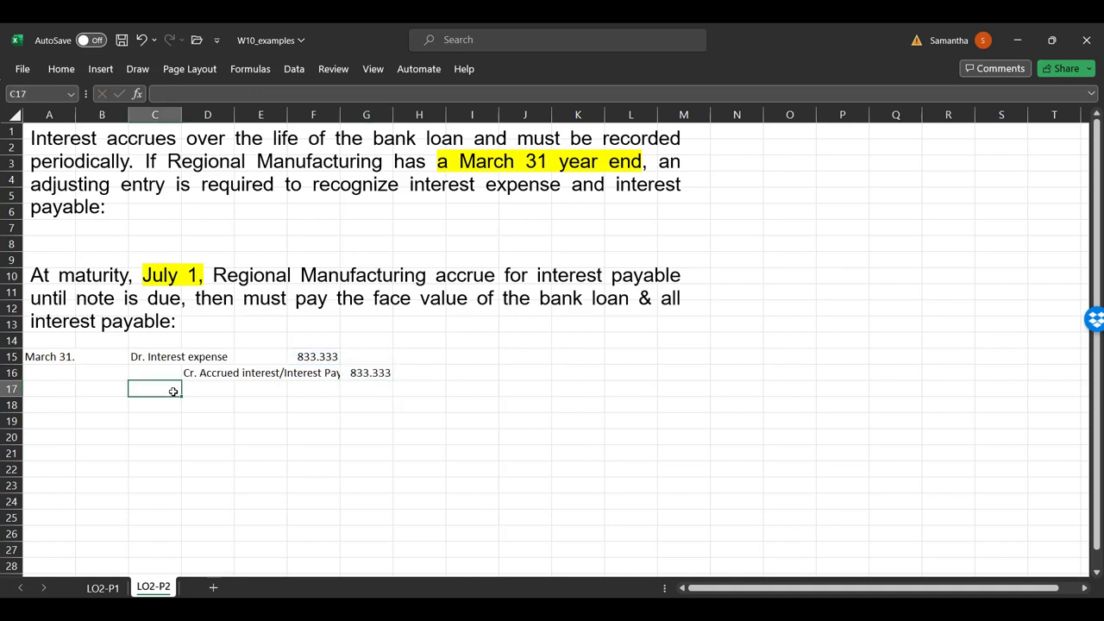
pyautogui.write('To record 1')
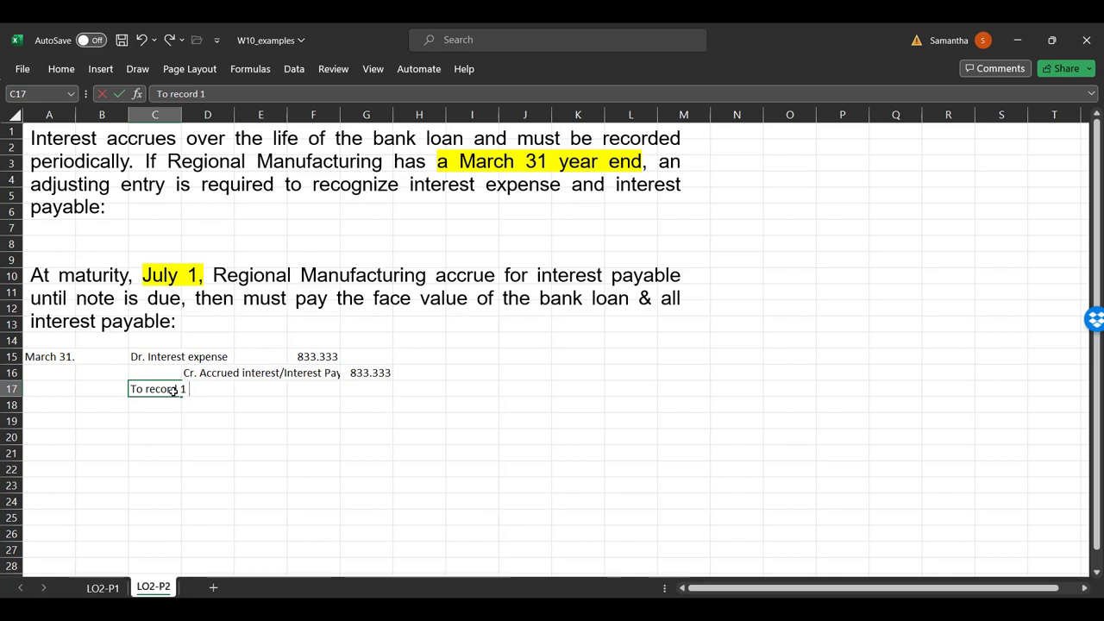
pyautogui.write(' month of interest on')
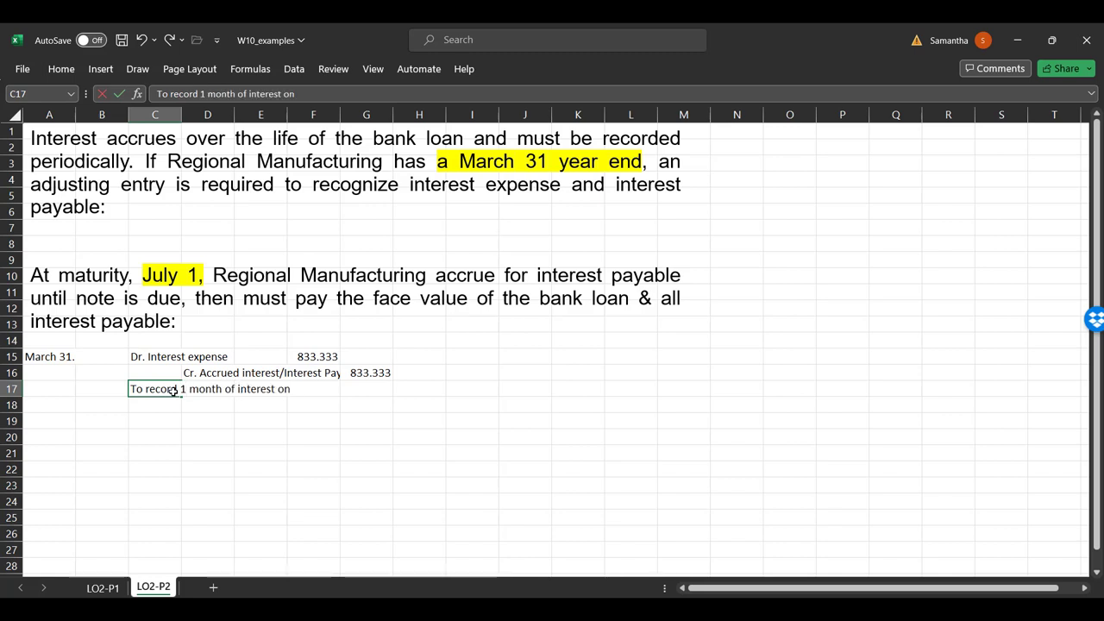
pyautogui.write(' loan from HSBC')
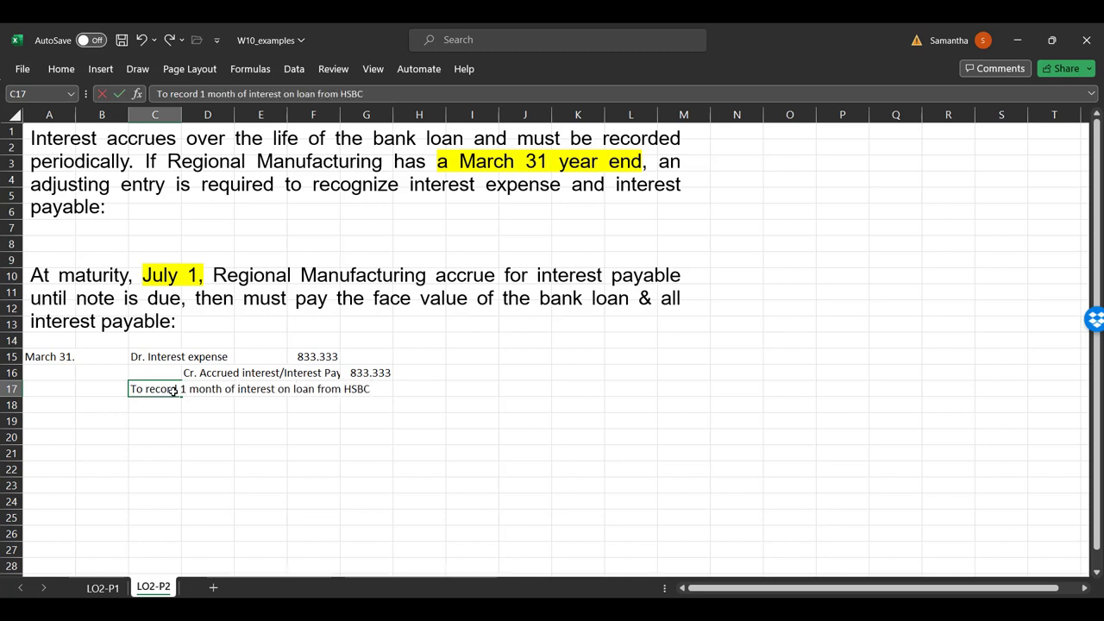
pyautogui.press('Return')
# Enter the maturity date "July 1" in A19.
pyautogui.press('Left')
pyautogui.press('Down')
pyautogui.press('Left')
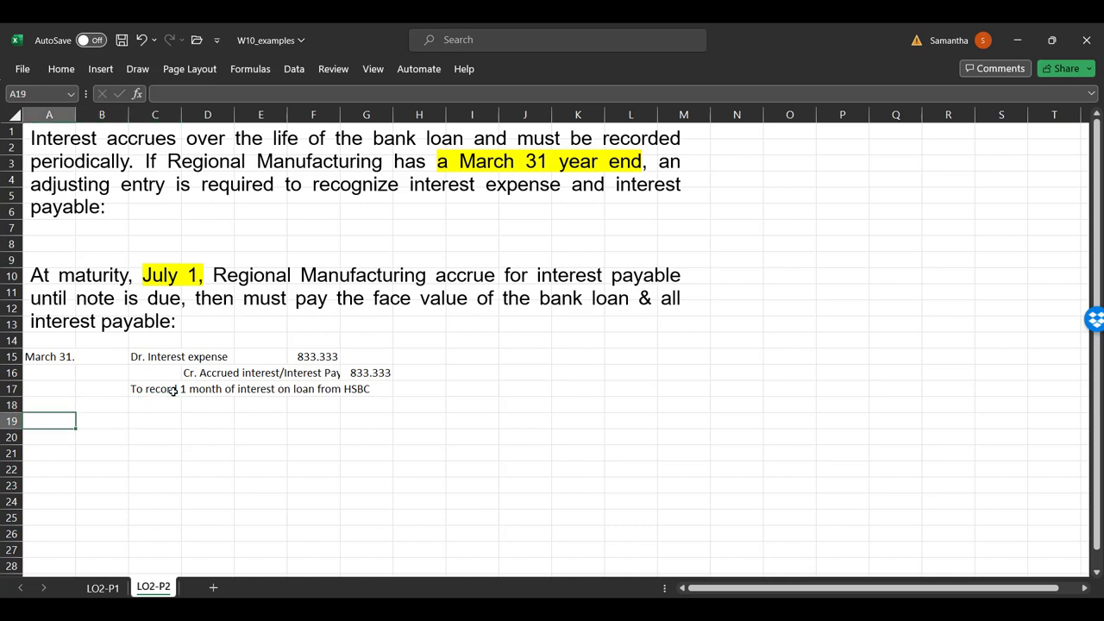
pyautogui.write('July 1')
pyautogui.hotkey('ctrl', 'Return')
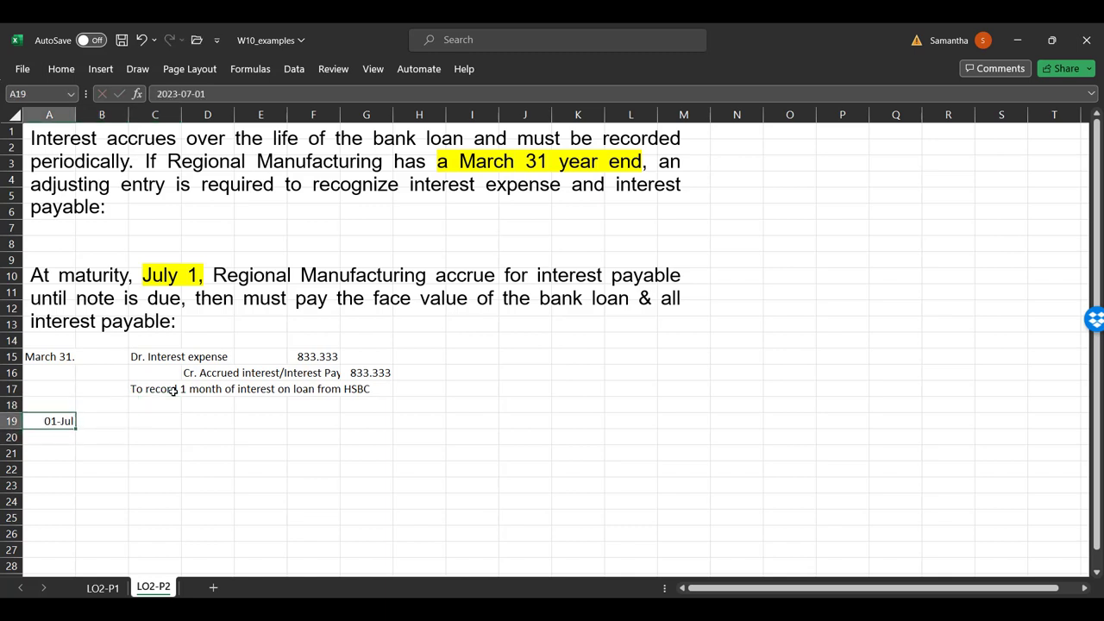
# Enter the credit account "Cr. Cash" in D21, two rows below the July 1 date.
pyautogui.press('Down')
pyautogui.press('Right')
pyautogui.press('Right')
pyautogui.press('Right')
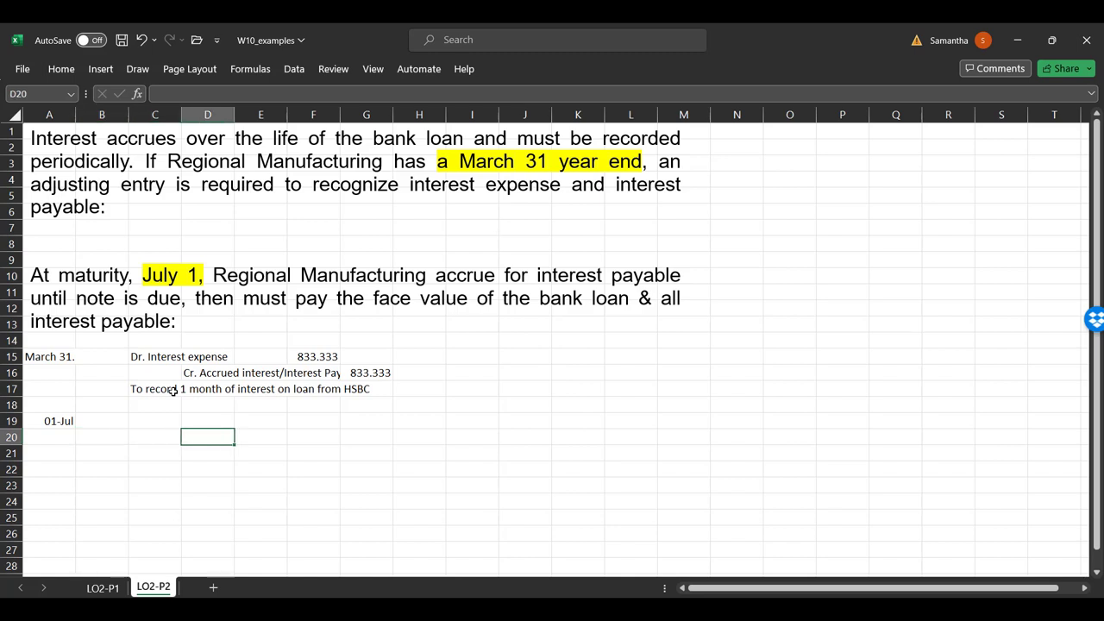
pyautogui.press('Down')
pyautogui.write('Cr')
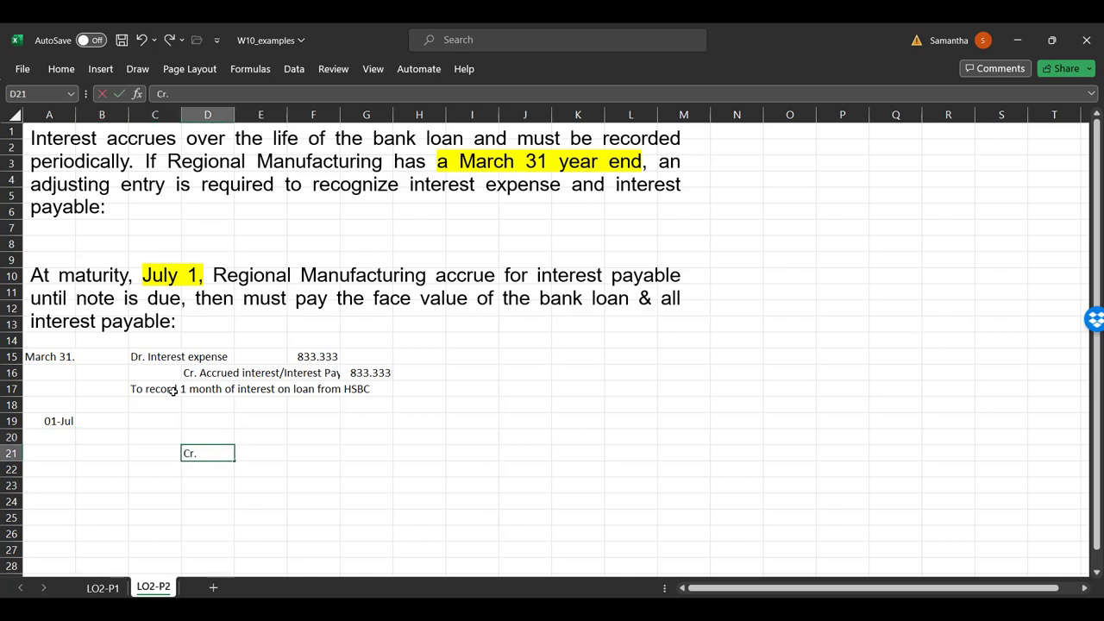
pyautogui.write('. Cash')
pyautogui.press('Right')
pyautogui.press('Right')
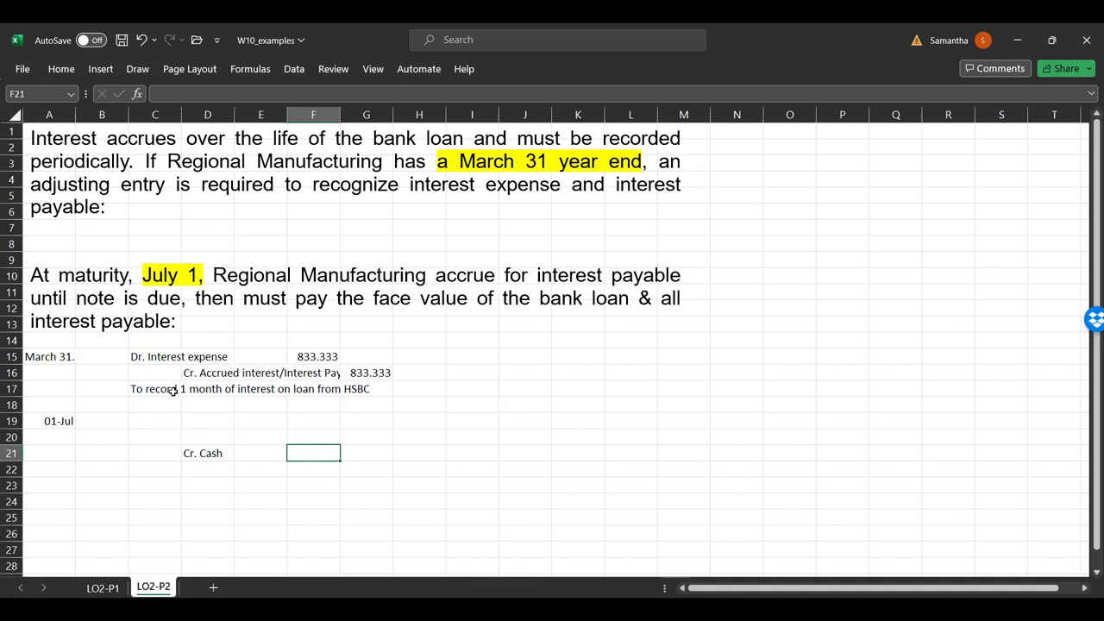
# Insert four blank rows at row 19, above the existing July 1 date and cash credit line.
pyautogui.press('Left')
pyautogui.press('Right')
pyautogui.press('Left')
pyautogui.press('Up')
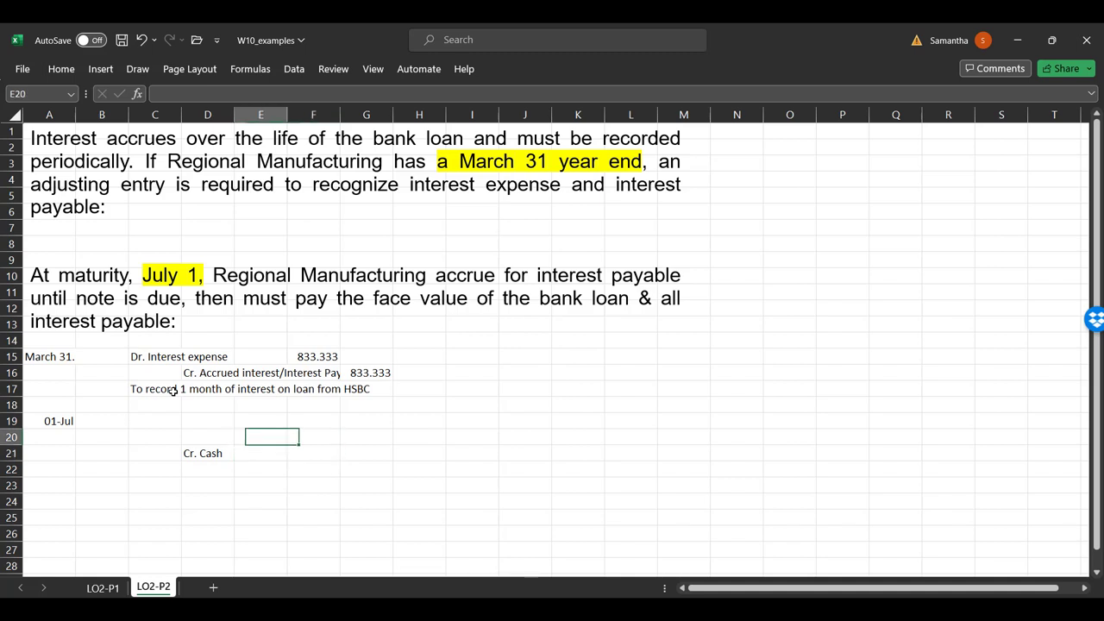
pyautogui.press('Left')
pyautogui.press('Left')
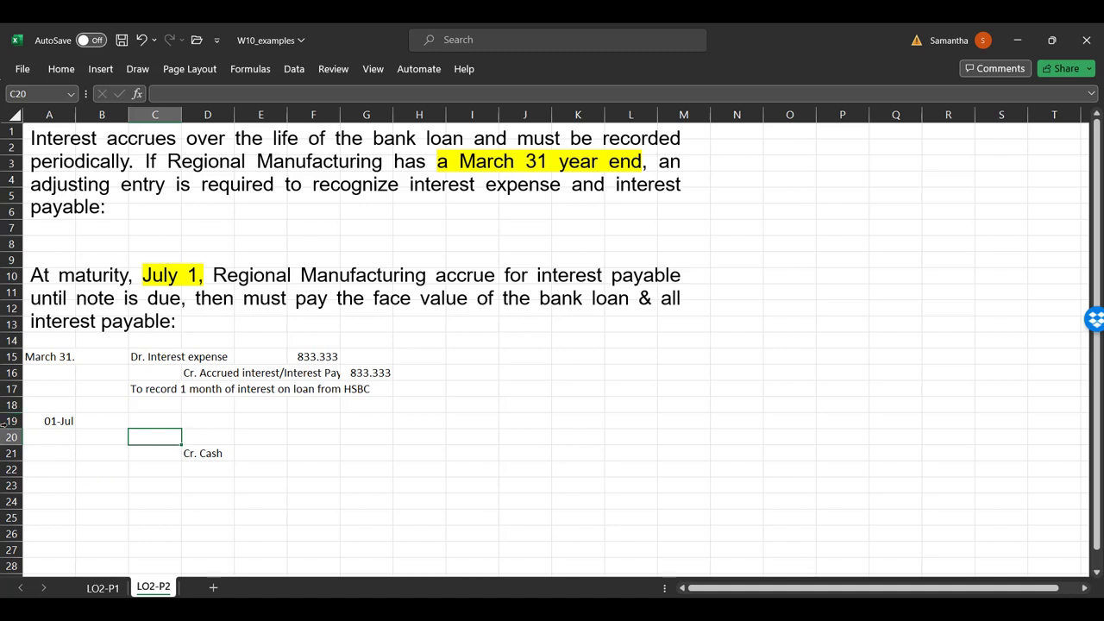
pyautogui.moveTo(9, 422); pyautogui.dragTo(23, 472)
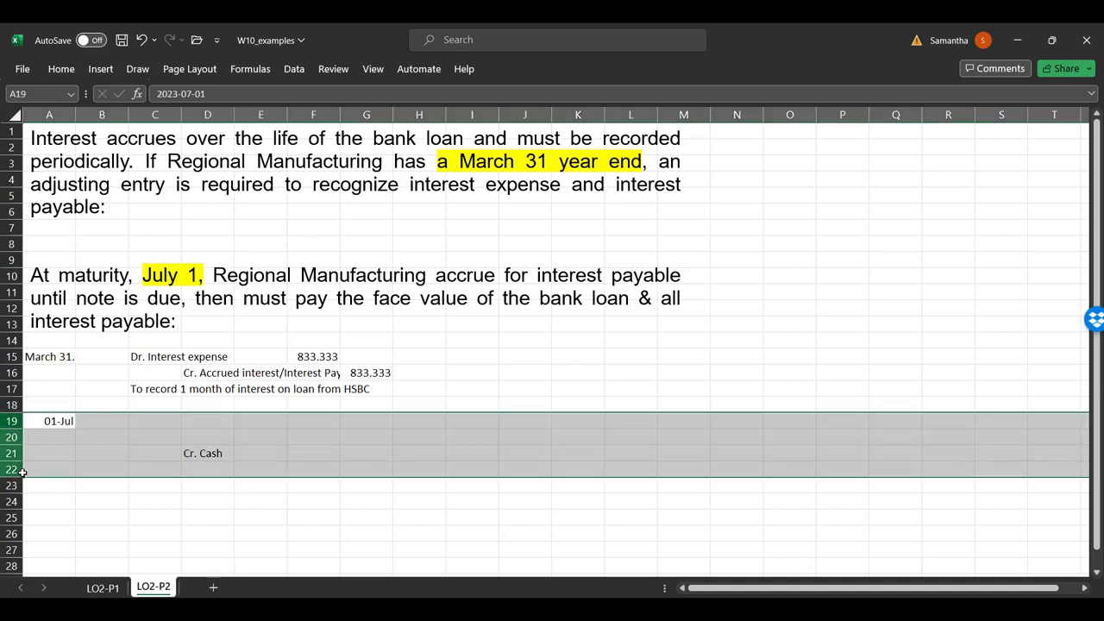
pyautogui.rightClick(23, 472)
pyautogui.click(52, 335)
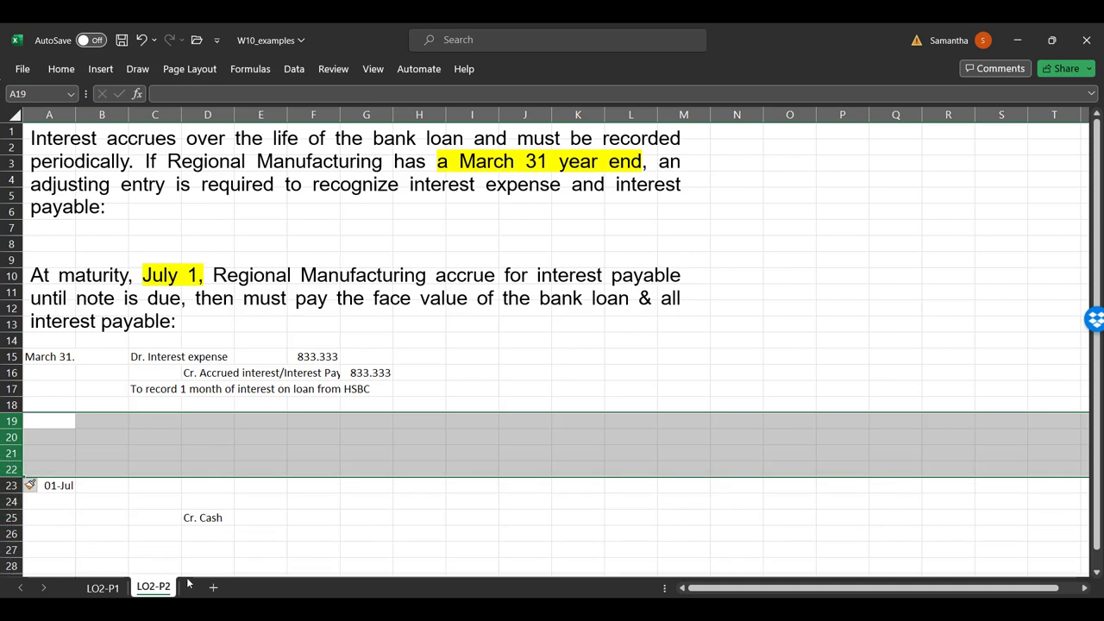
# Enter the date "July 1" in A19 for a separate interest accrual entry.
pyautogui.click(43, 425)
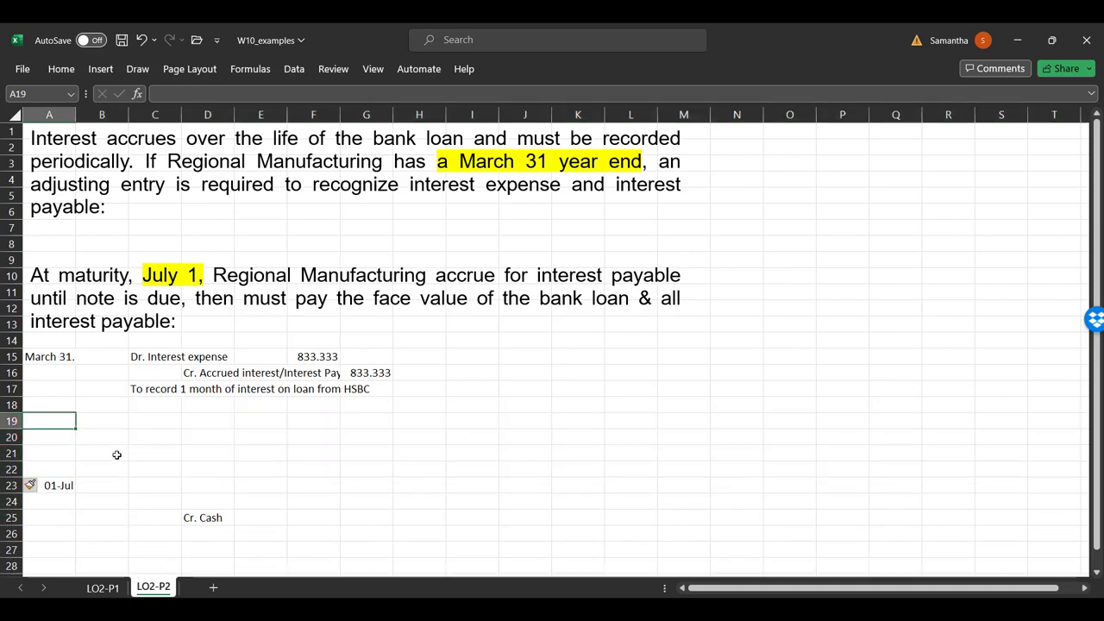
pyautogui.write('July 1')
pyautogui.press('Return')
# Copy the March 31 accrual entry in C15:G17 to C19 beside the first July 1 date.
pyautogui.press('Up')
pyautogui.press('Right')
pyautogui.press('Right')
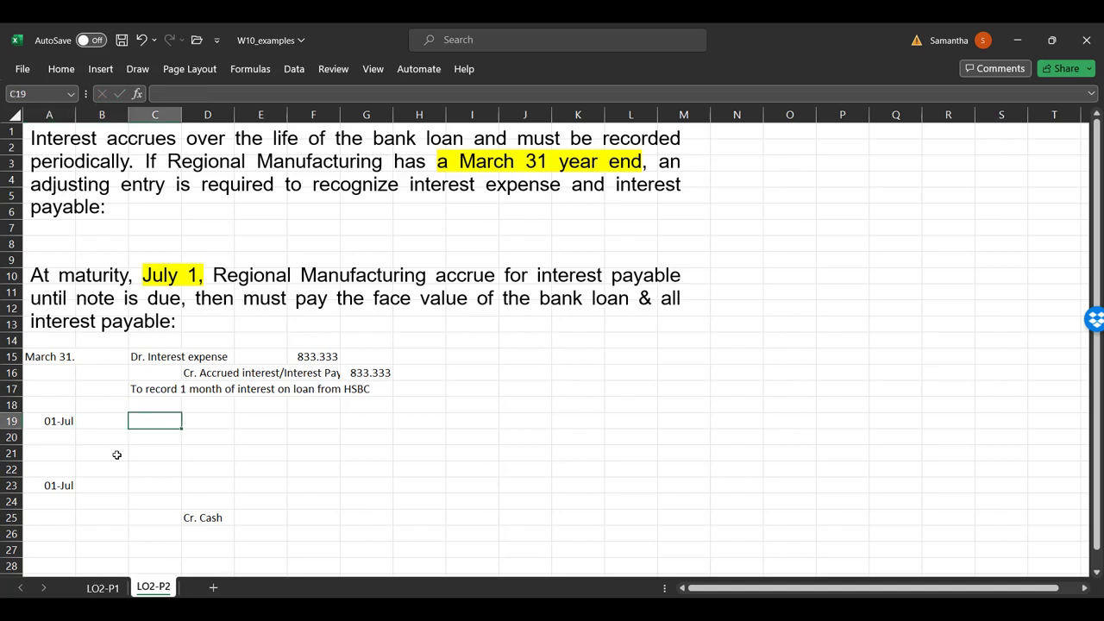
pyautogui.press('Escape')
pyautogui.click(375, 434)
pyautogui.moveTo(173, 357); pyautogui.dragTo(360, 394)
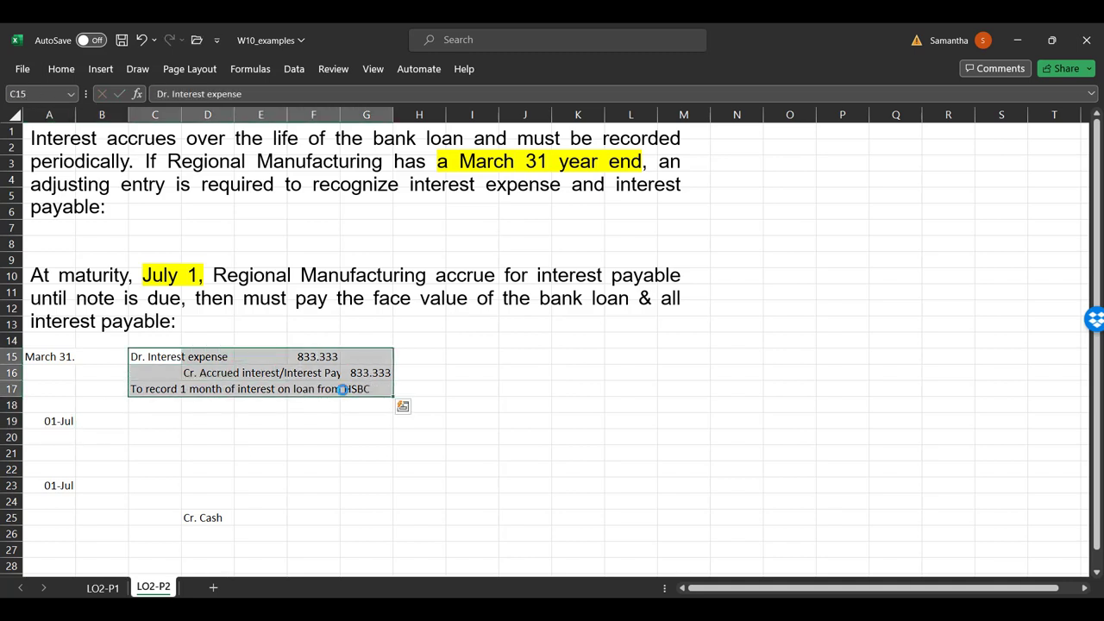
pyautogui.hotkey('ctrl', 'c')
pyautogui.click(167, 417)
pyautogui.hotkey('ctrl', 'v')
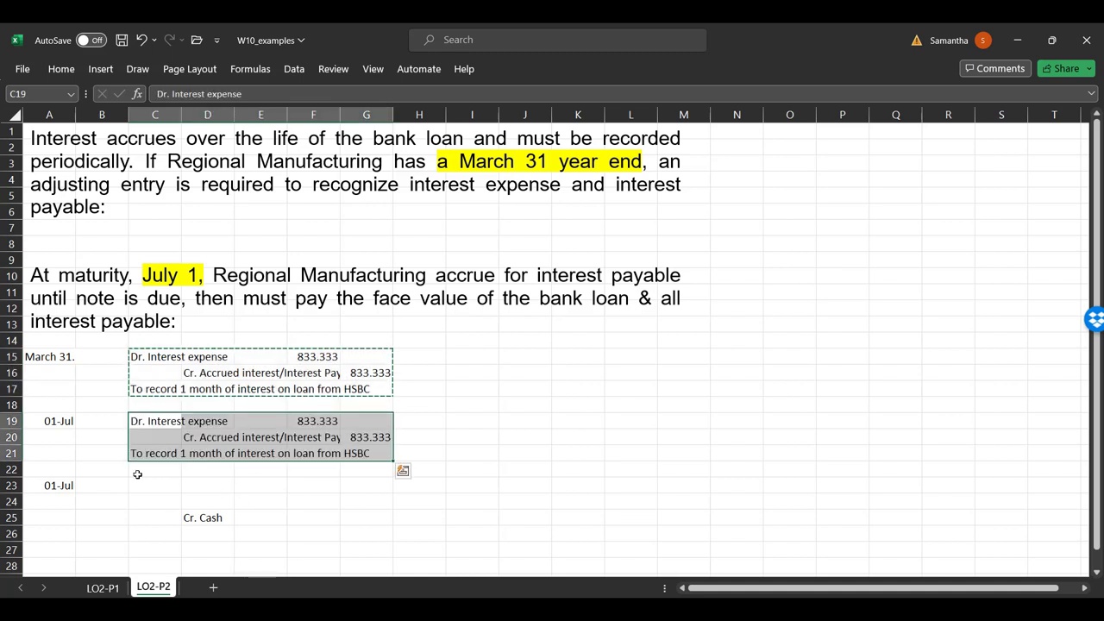
# Try changing the interest formula in F15 to =250000*0.04*(3/12).
pyautogui.click(148, 454)
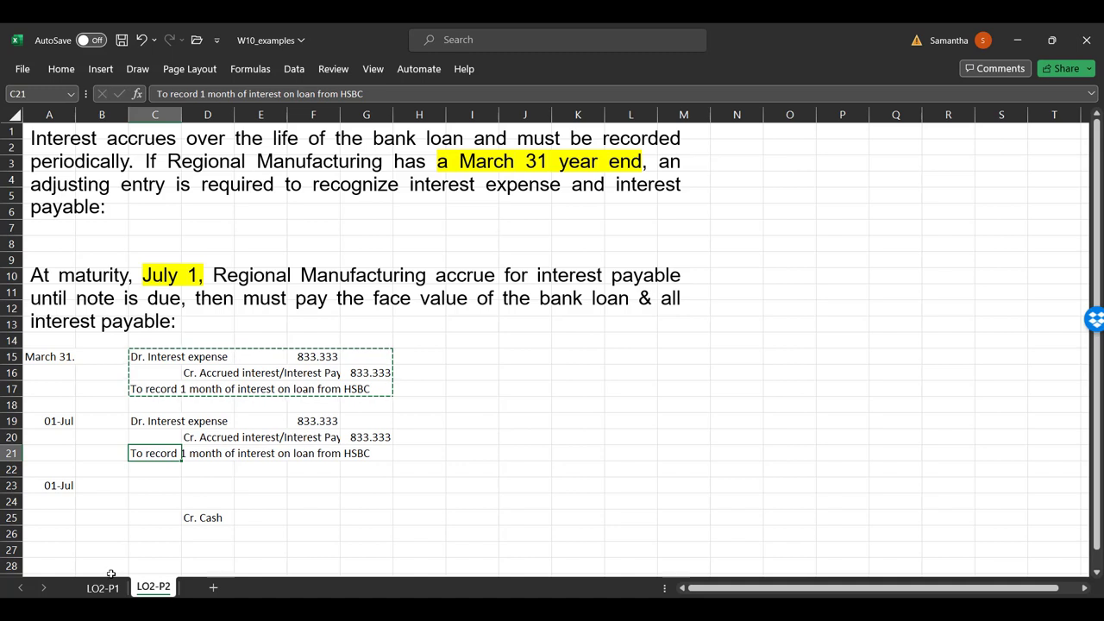
pyautogui.click(150, 419)
pyautogui.click(313, 356)
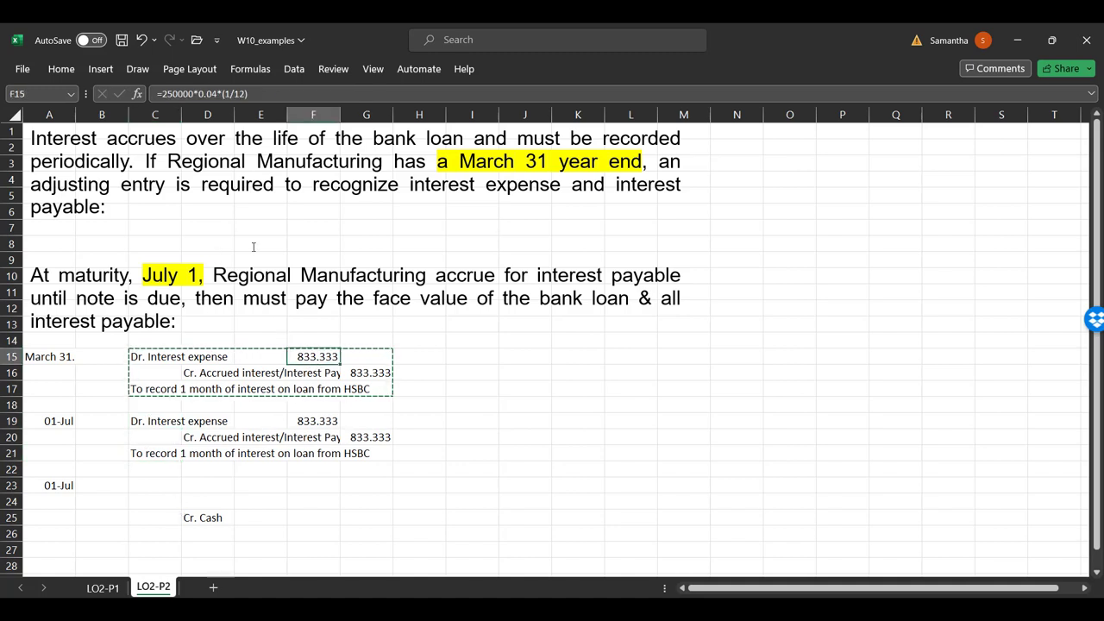
pyautogui.click(236, 95)
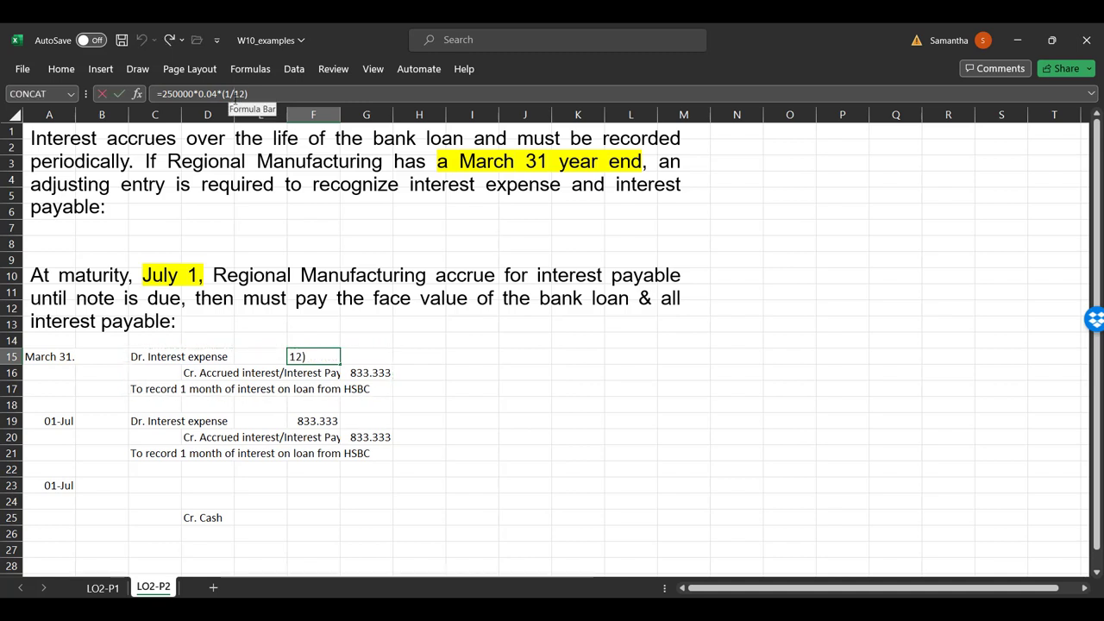
pyautogui.press('BackSpace')
pyautogui.write('3')
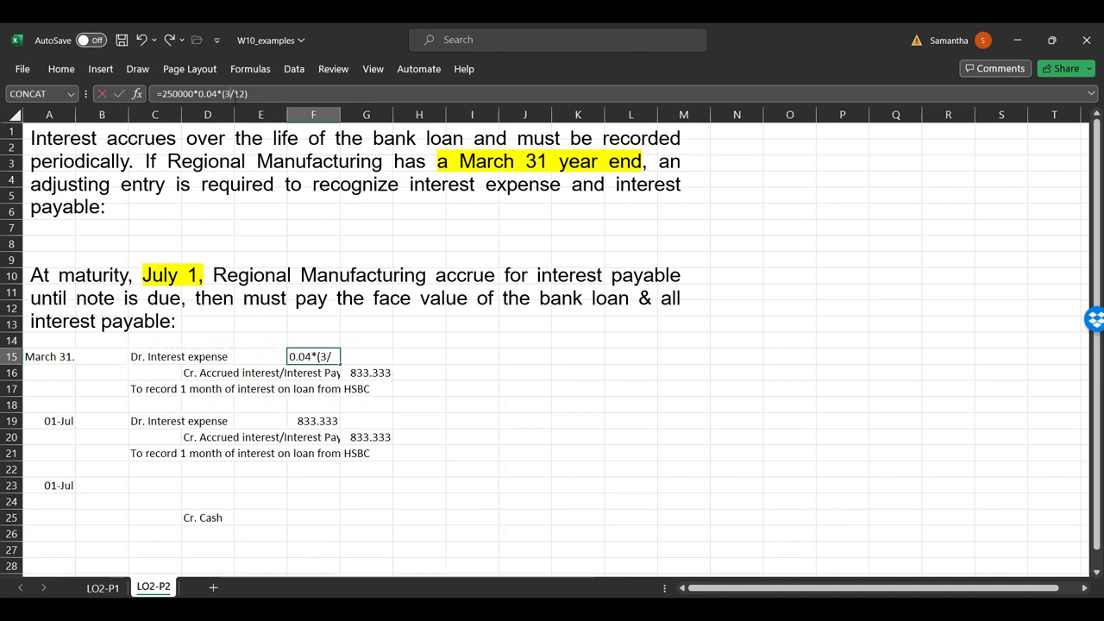
pyautogui.press('Return')
pyautogui.click(385, 488)
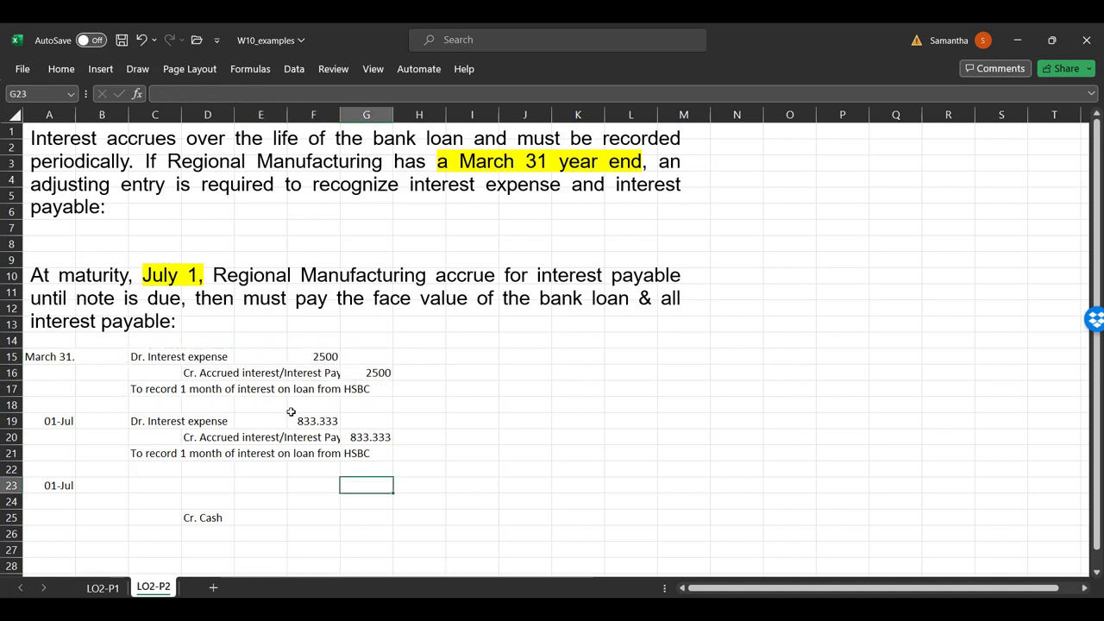
# Try editing the month count in the C17 description, and undo both this edit and the F15 formula change.
pyautogui.click(166, 388)
pyautogui.click(202, 93)
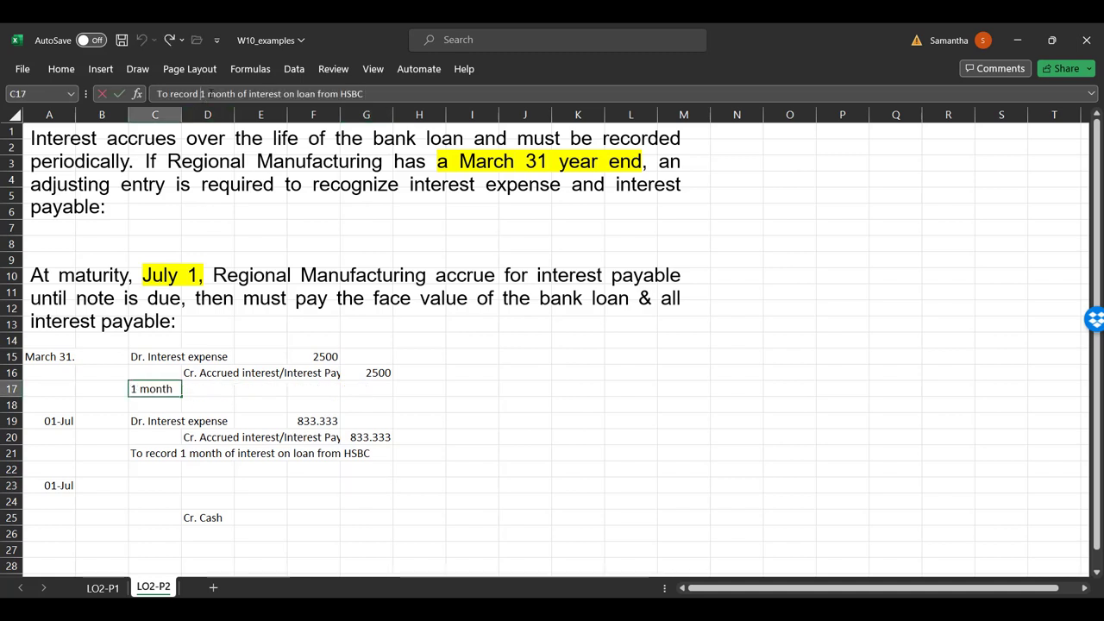
pyautogui.press('Delete')
pyautogui.press('Delete')
pyautogui.write('1')
pyautogui.press('Return')
pyautogui.press('Up')
pyautogui.hotkey('ctrl', 'z')
pyautogui.hotkey('ctrl', 'z')
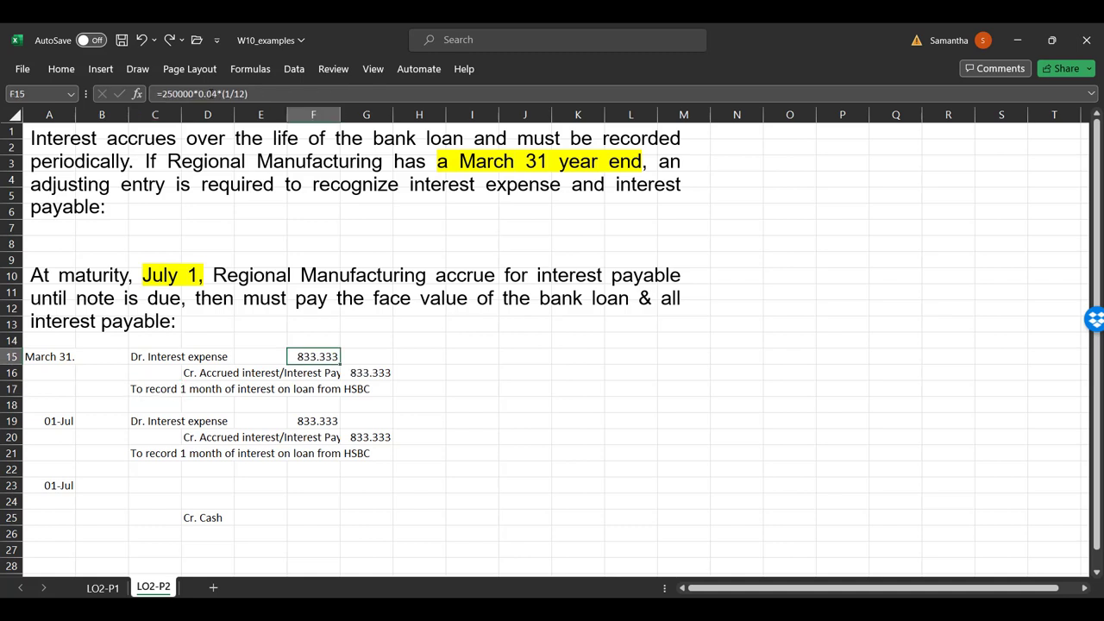
# Change the July 1 interest expense formula in F19 to =250000*0.04*(3/12).
pyautogui.press('Down')
pyautogui.press('Down')
pyautogui.press('Down')
pyautogui.press('Down')
pyautogui.press('Down')
pyautogui.press('Up')
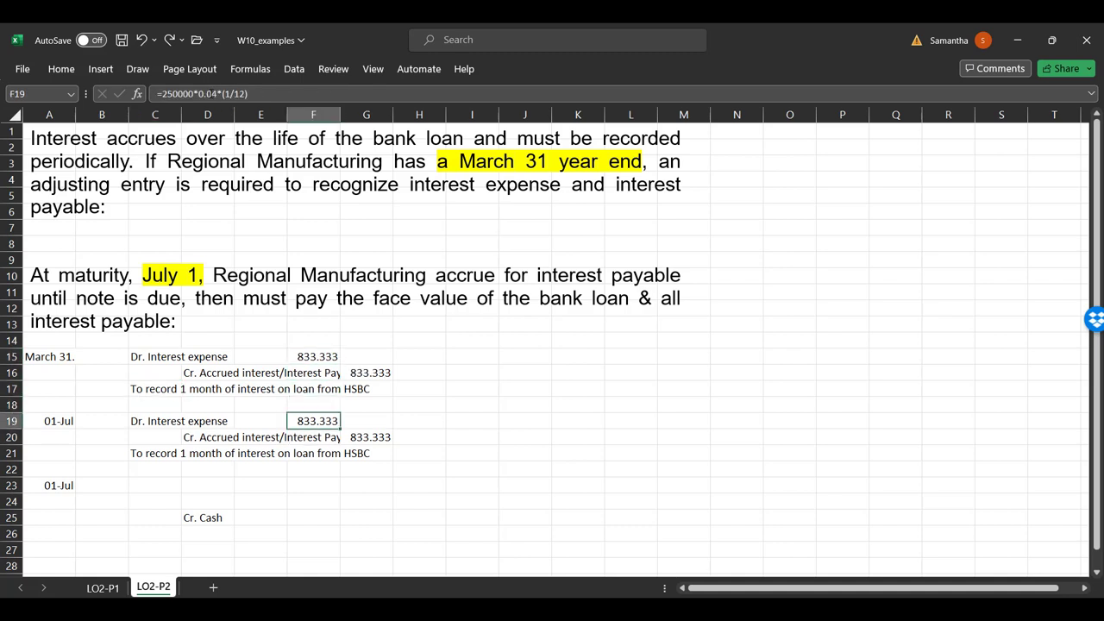
pyautogui.press('F2')
pyautogui.press('Left')
pyautogui.press('Left')
pyautogui.press('Left')
pyautogui.press('Left')
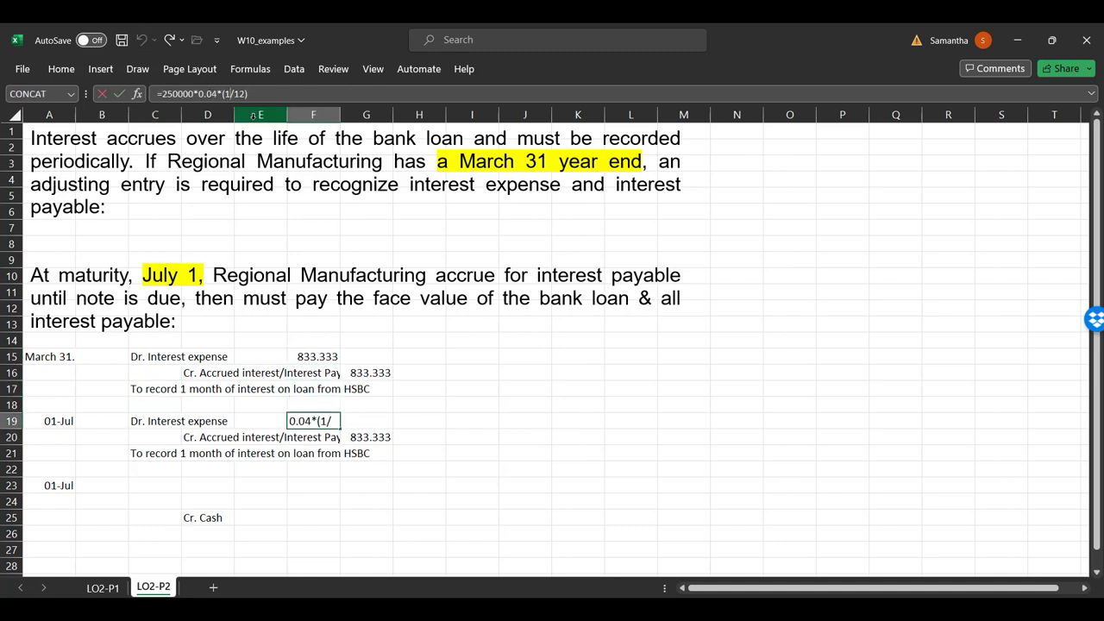
pyautogui.press('BackSpace')
pyautogui.write('3')
pyautogui.press('Return')
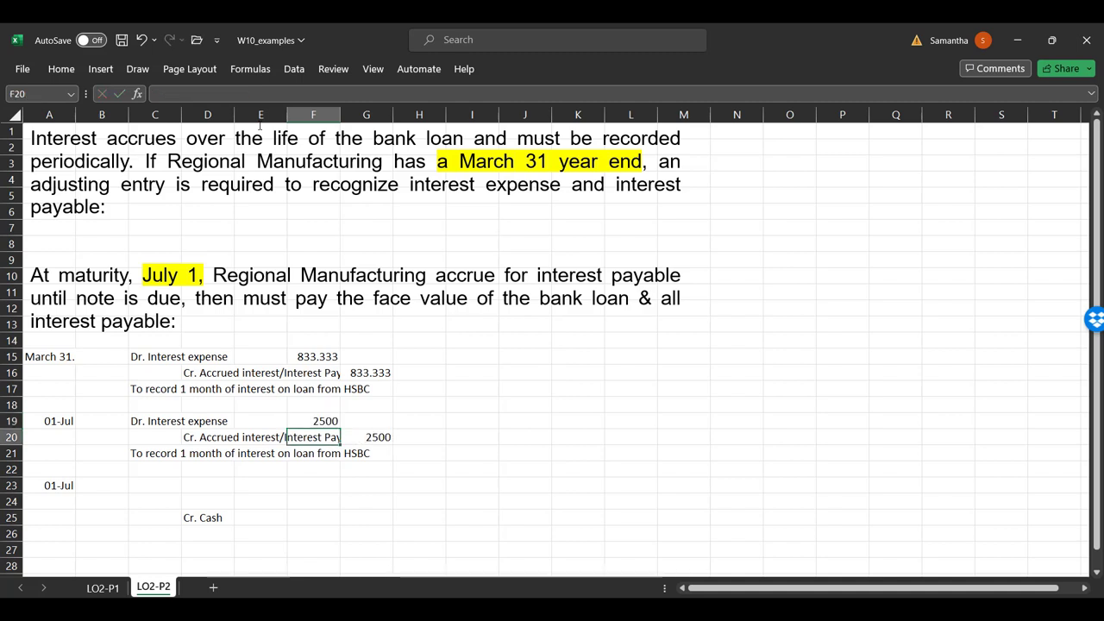
# Change the month count in the July 1 accrual description in C21 to 3.
pyautogui.click(163, 456)
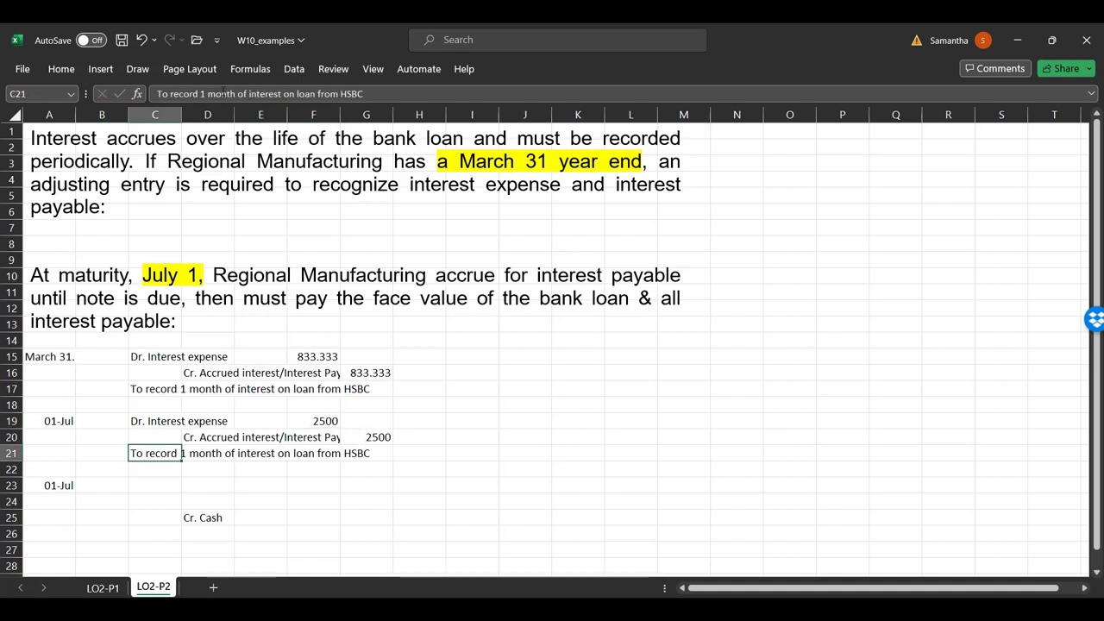
pyautogui.press('Delete')
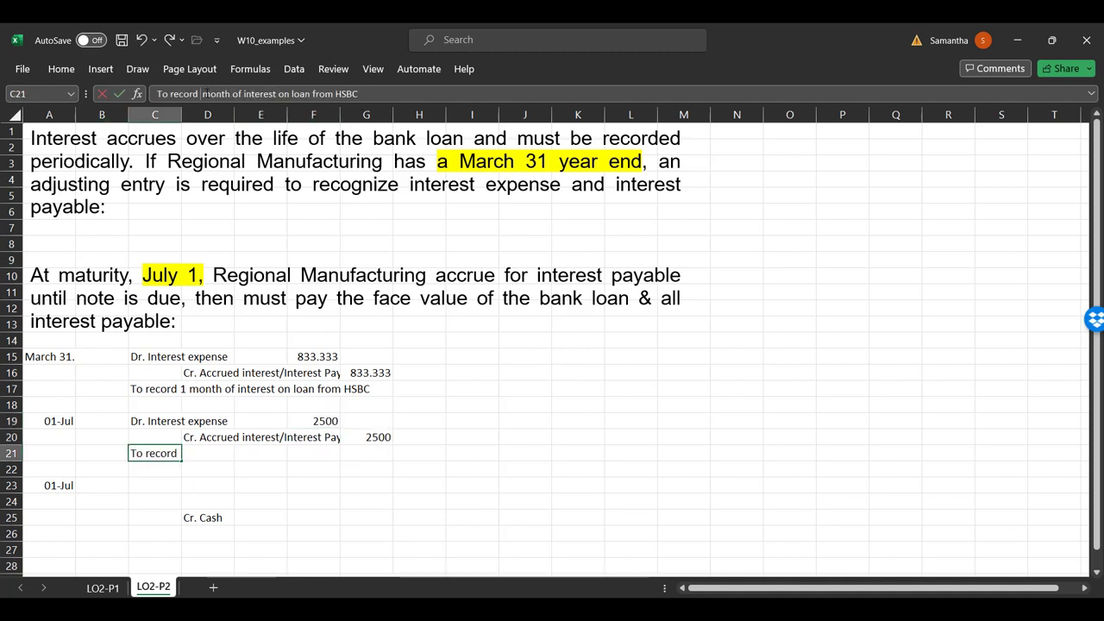
pyautogui.write('3')
pyautogui.press('Return')
pyautogui.press('Down')
pyautogui.press('Down')
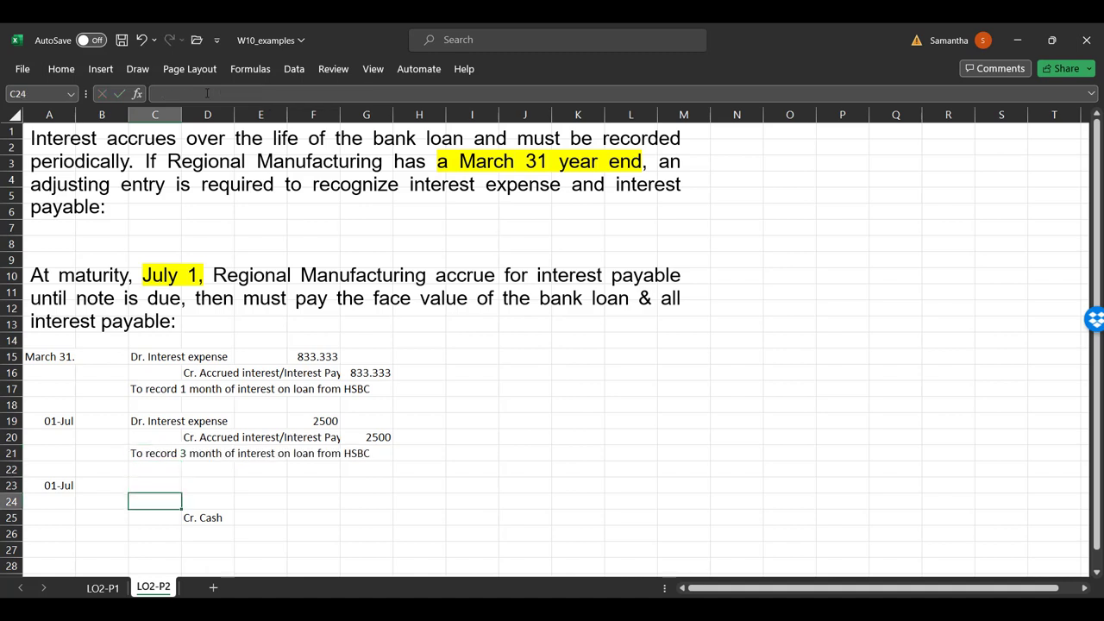
pyautogui.press('Up')
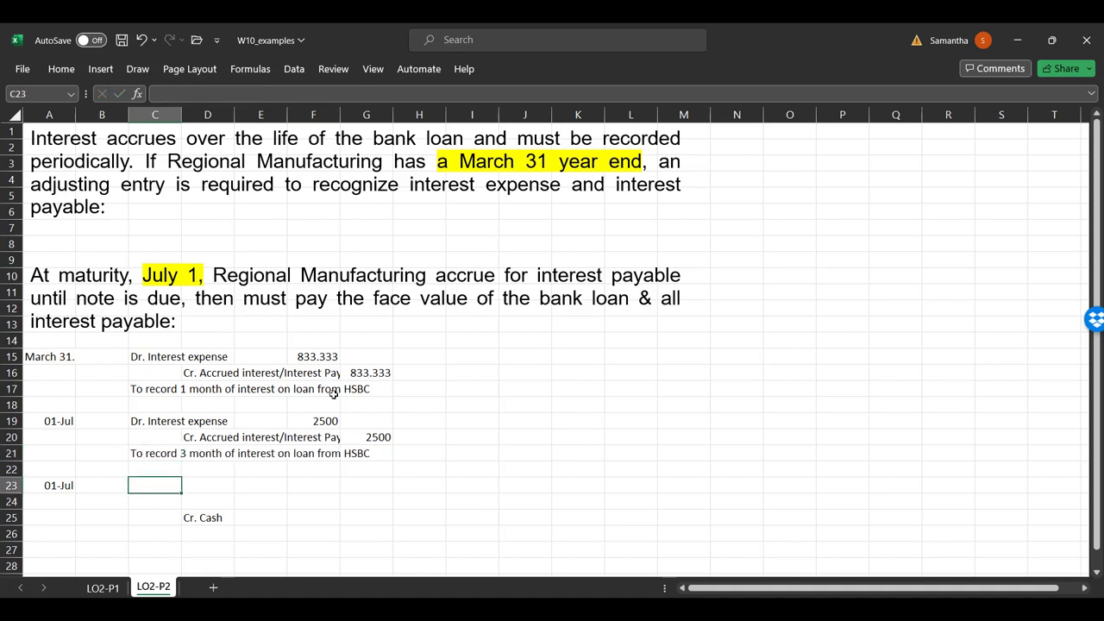
# Examine the March 31 and July 1 interest expense formulas in F15 and F19 and the matching accrued interest credits in G16 and G20.
pyautogui.click(296, 351)
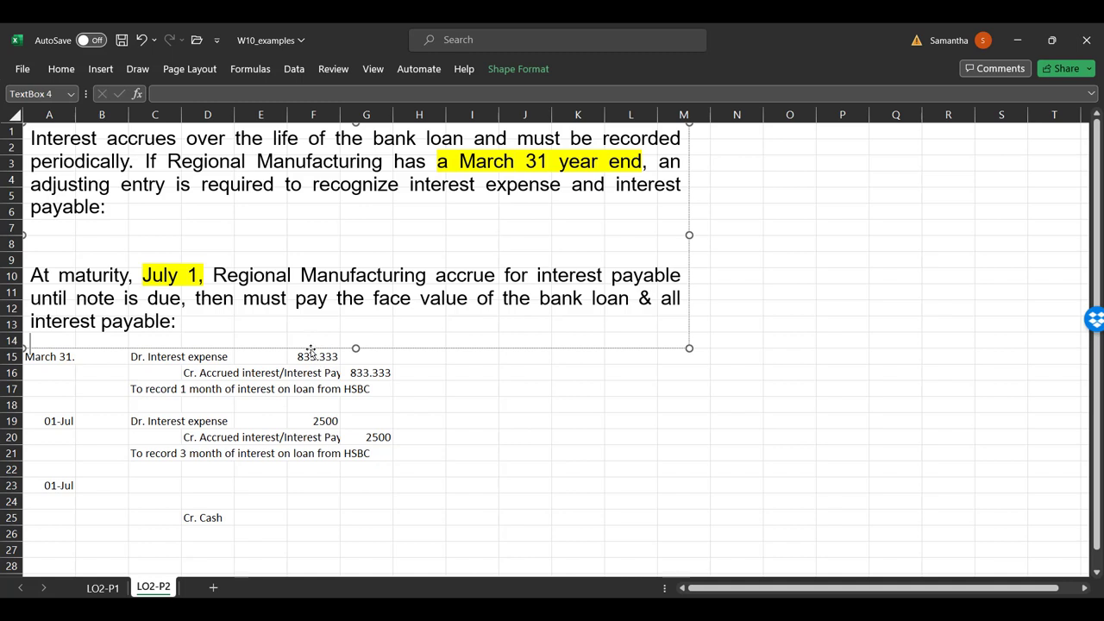
pyautogui.click(302, 357)
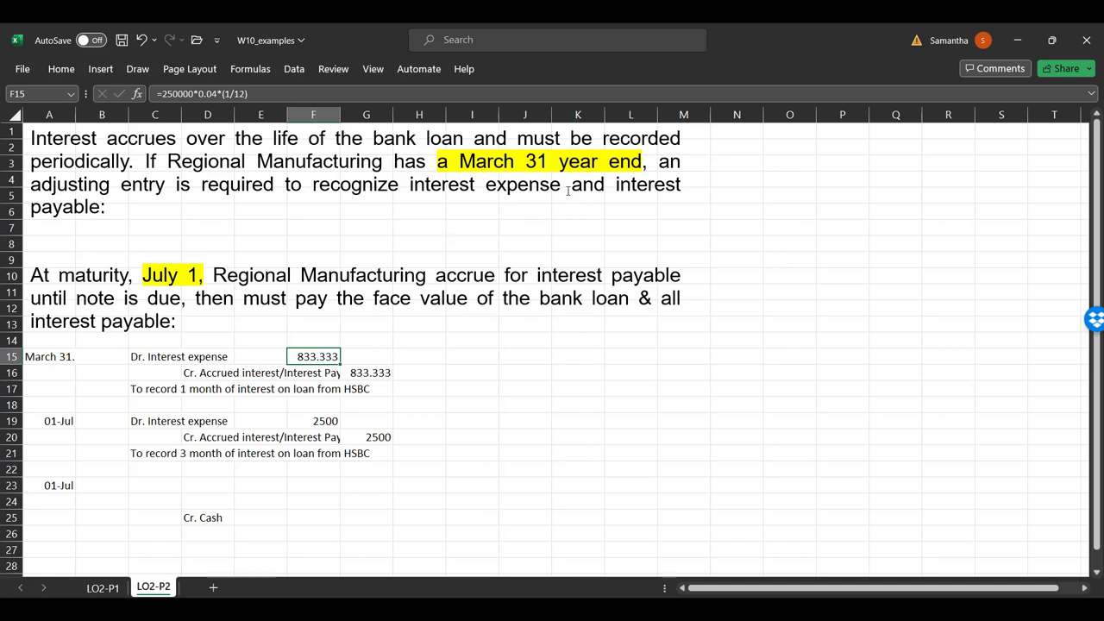
pyautogui.click(302, 420)
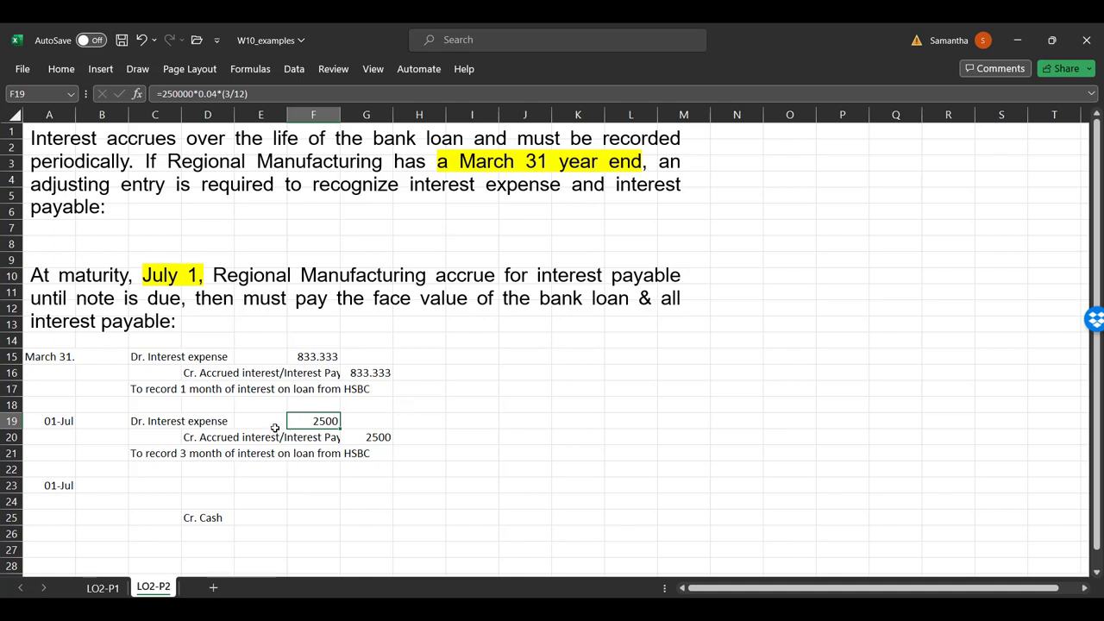
pyautogui.click(58, 426)
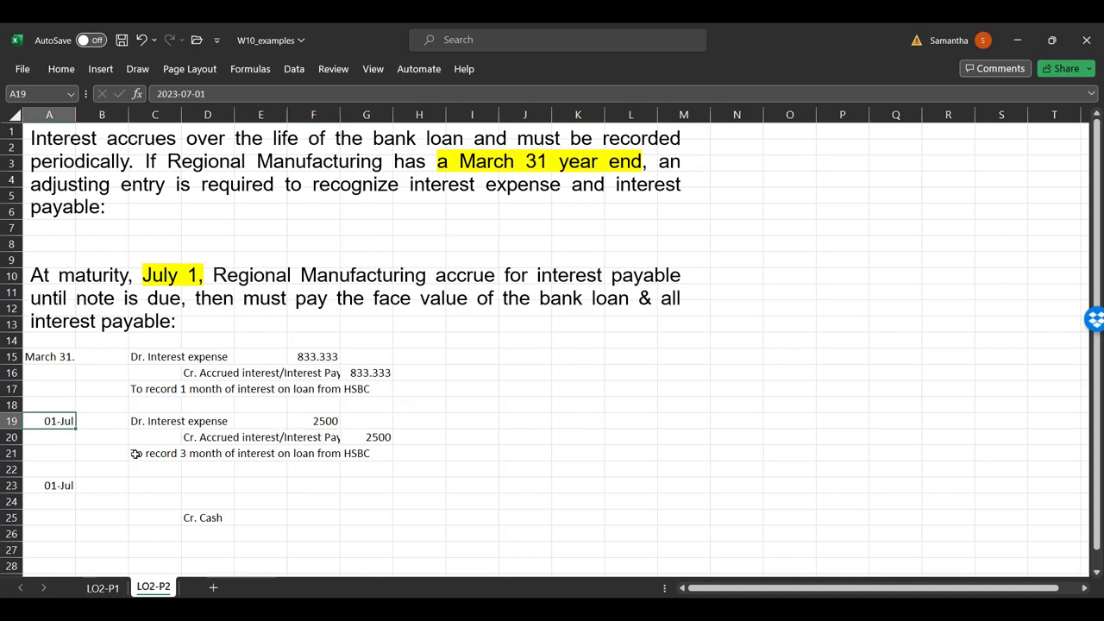
pyautogui.click(326, 421)
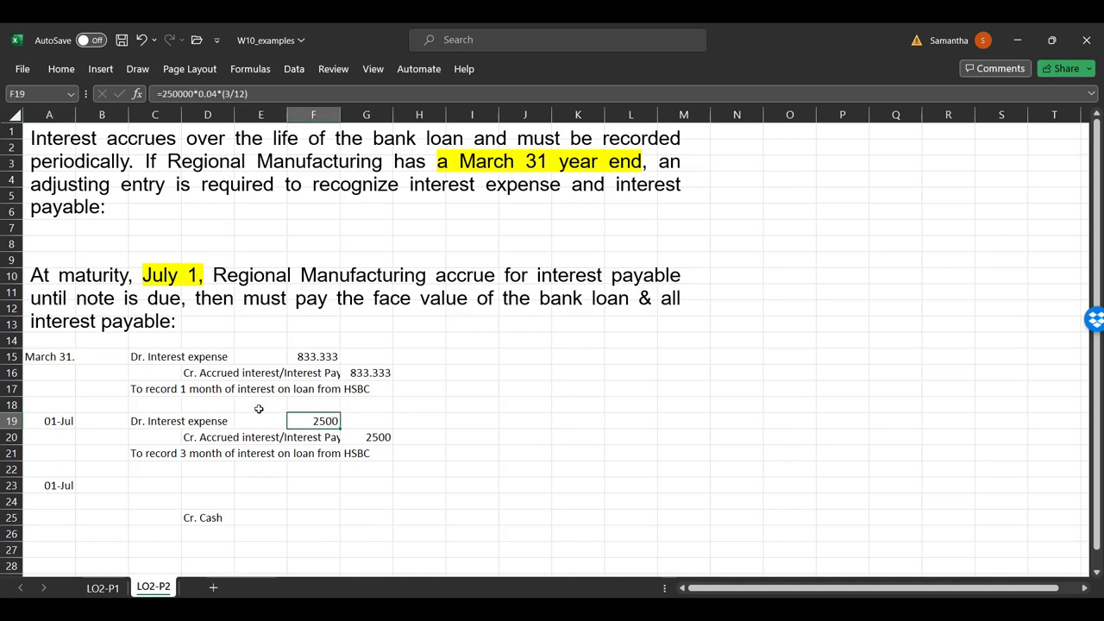
pyautogui.click(367, 373)
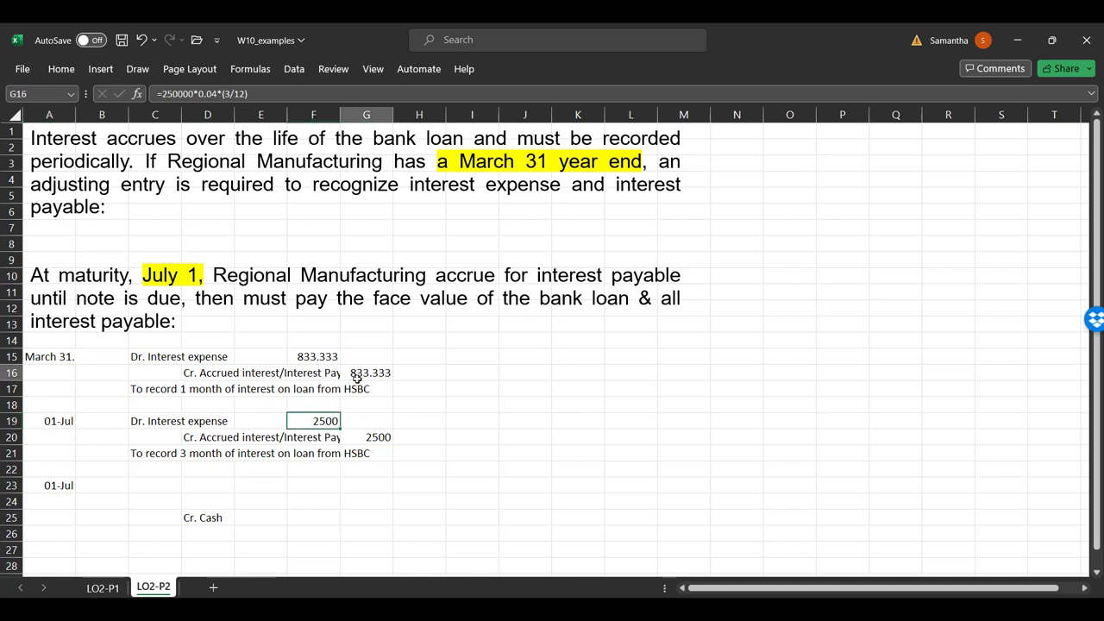
pyautogui.keyDown('ctrl'); pyautogui.click(377, 441); pyautogui.keyUp('ctrl')
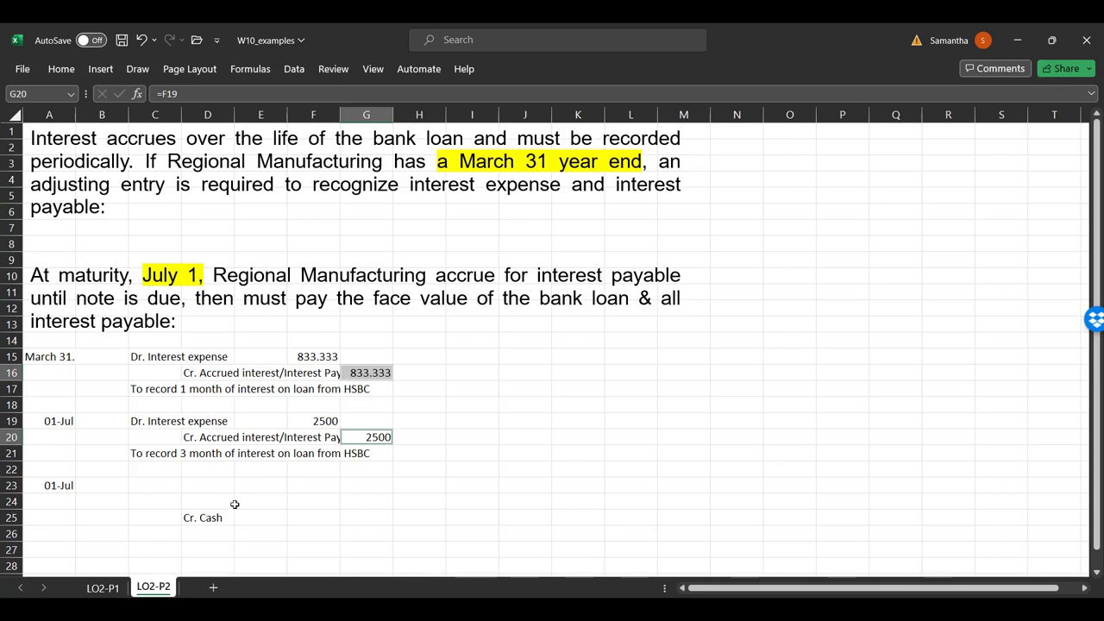
# Review the March 1 note payable credit on sheet LO2-P1 and return to sheet LO2-P2.
pyautogui.click(104, 587)
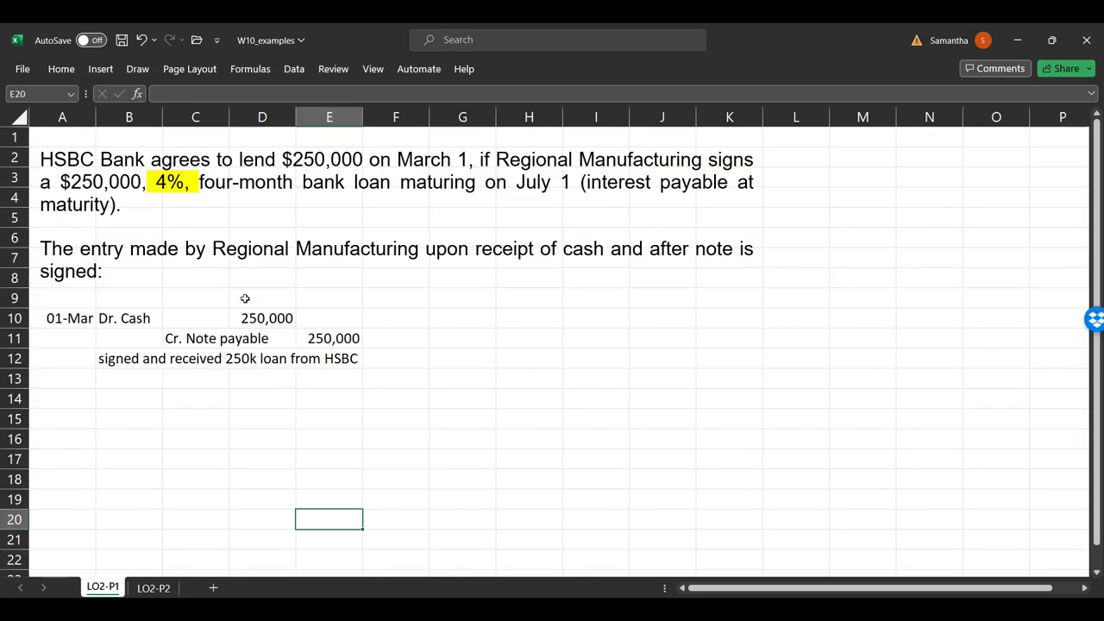
pyautogui.click(211, 318)
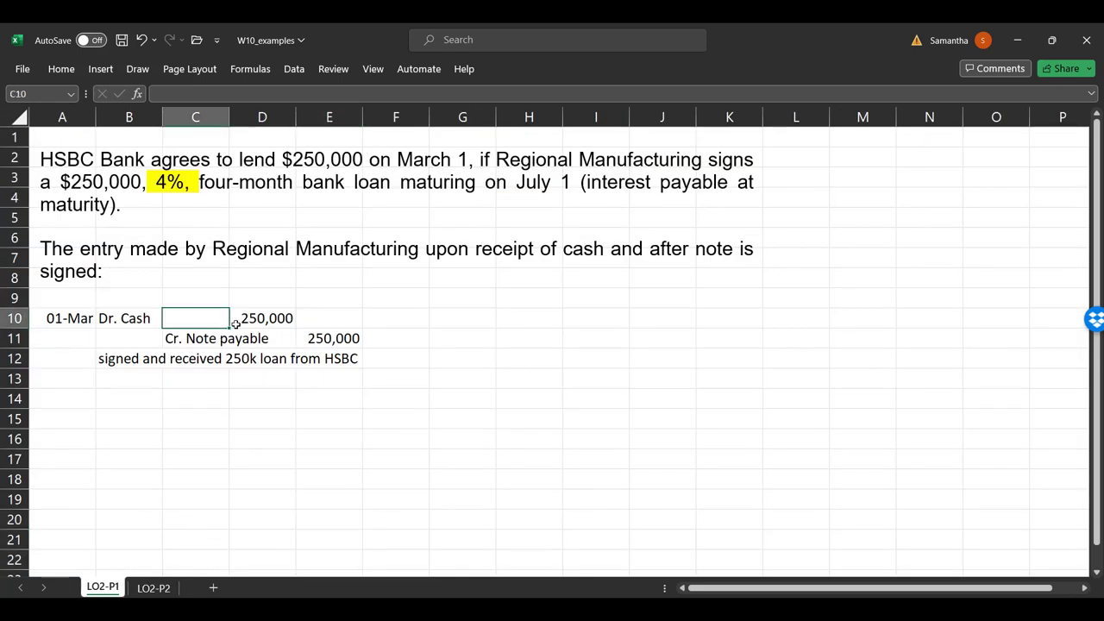
pyautogui.moveTo(234, 317); pyautogui.dragTo(200, 334)
pyautogui.click(154, 588)
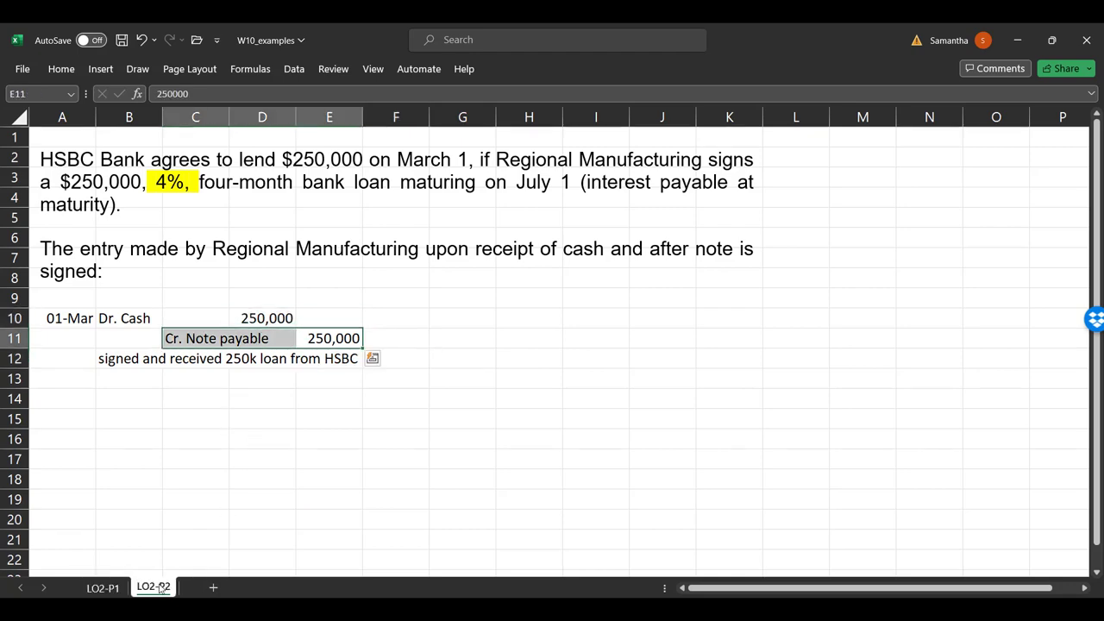
# Enter the repayment debit lines "Dr. Note Payable" in C23 and "Dr. Accrued interest/interest payable" in C24.
pyautogui.click(123, 430)
pyautogui.click(133, 486)
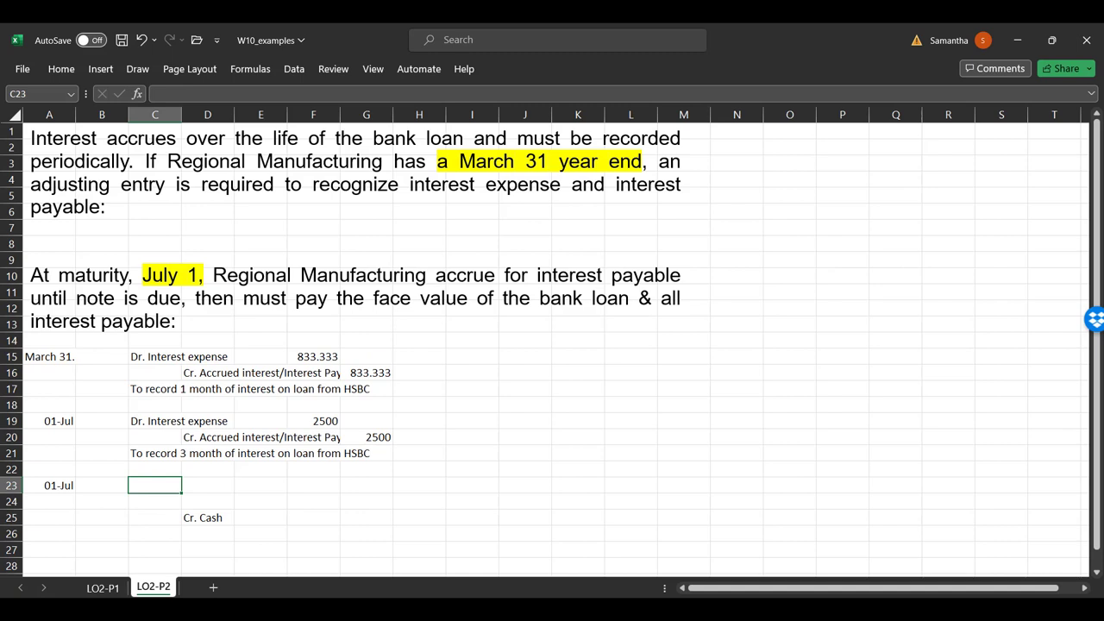
pyautogui.write('Dr. Note p')
pyautogui.press('BackSpace')
pyautogui.write('Payable')
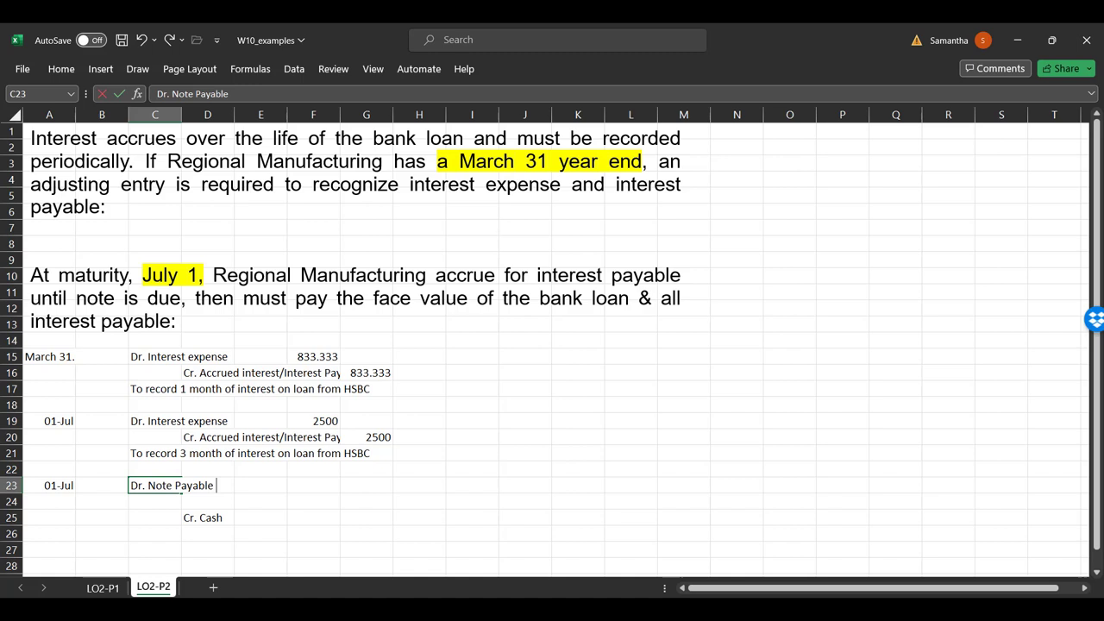
pyautogui.press('Return')
pyautogui.write('Dr')
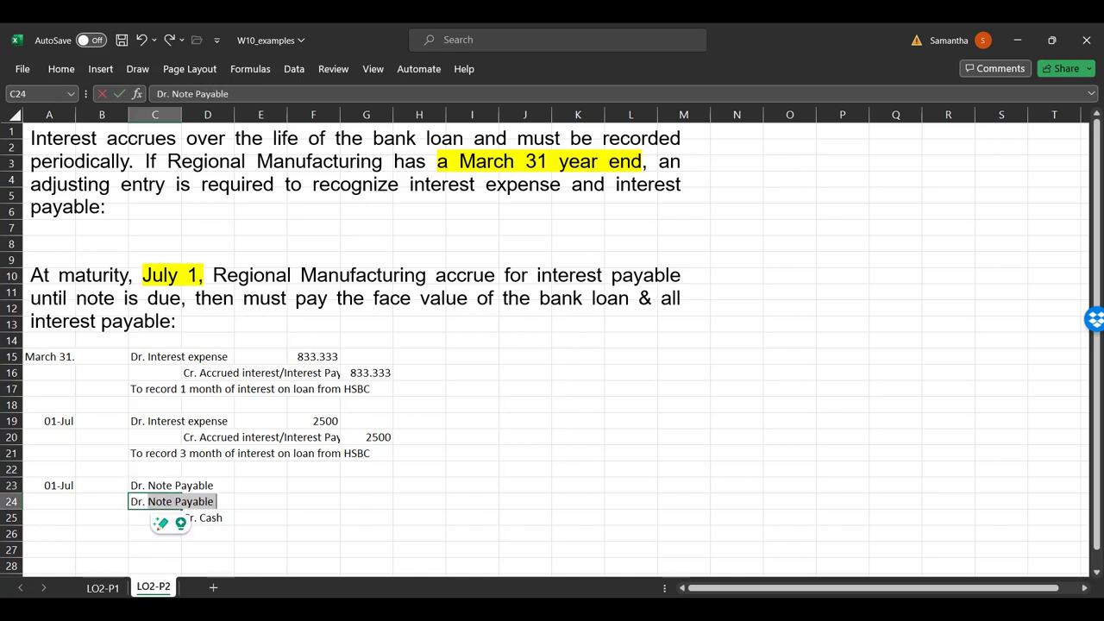
pyautogui.write('. Accurued interest/inte')
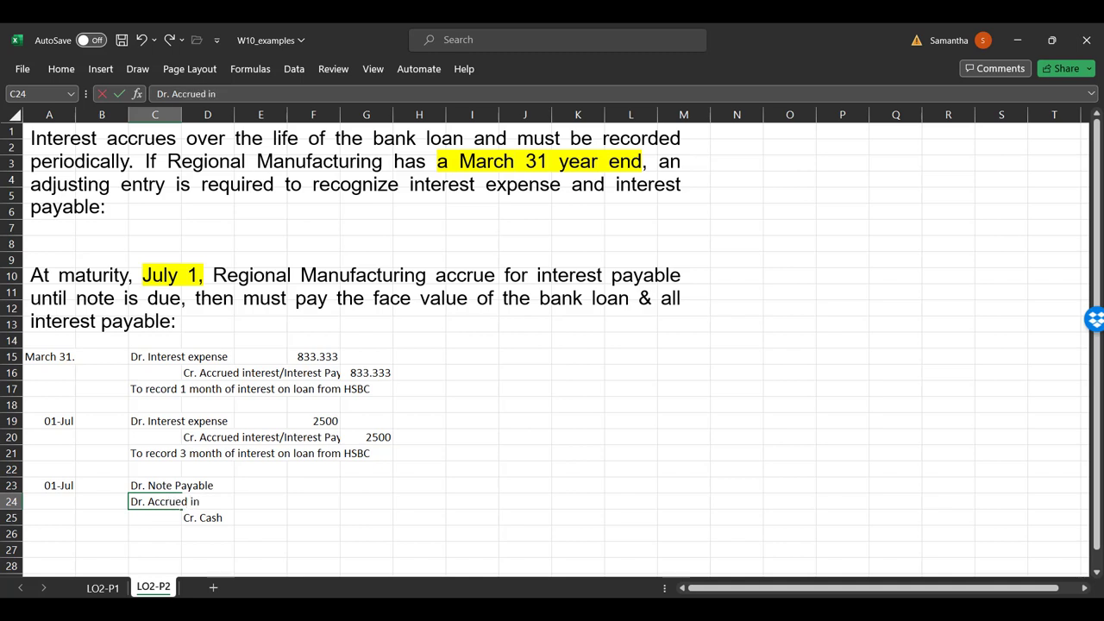
pyautogui.write('rest payable')
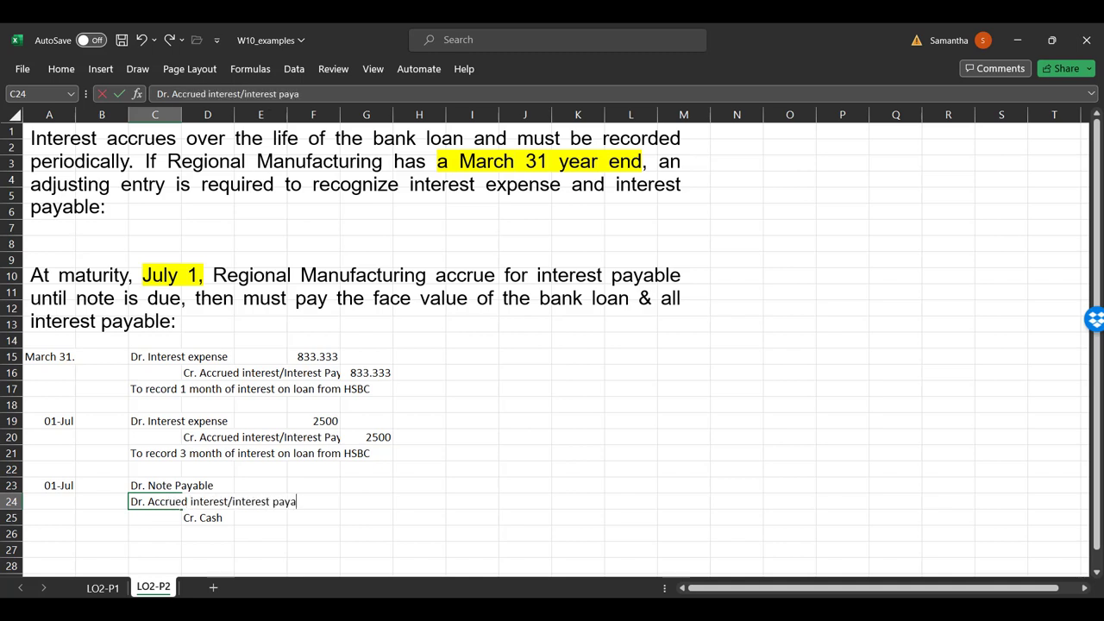
# Enter 250,000 in F23 as the note payable debit.
pyautogui.click(207, 486)
pyautogui.press('Right')
pyautogui.press('Right')
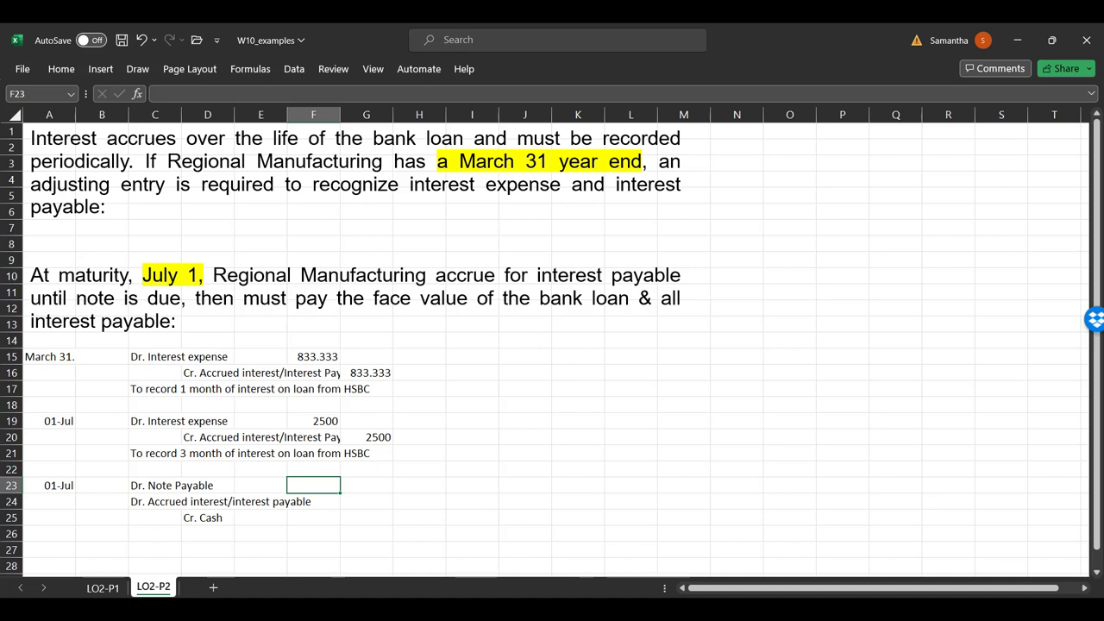
pyautogui.write('5')
pyautogui.write('2')
pyautogui.write('0,000')
pyautogui.press('Return')
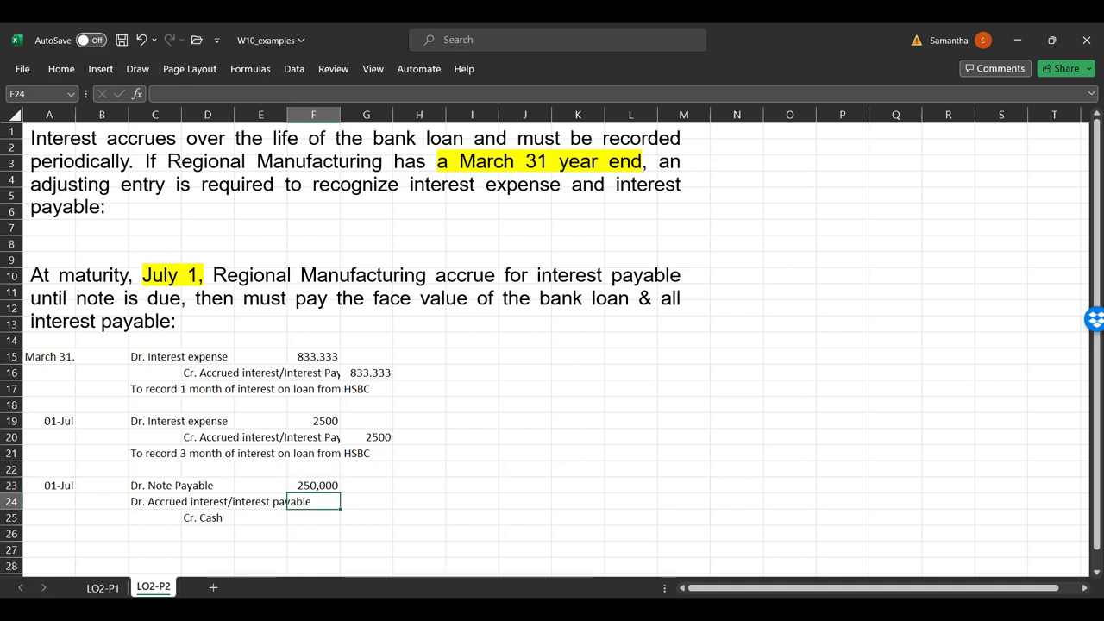
# Enter the formula =G16+G20 in F24 to total both accrued interest credits as the interest payable debit.
pyautogui.write('=')
pyautogui.press('Up')
pyautogui.press('Up')
pyautogui.press('Up')
pyautogui.press('Up')
pyautogui.press('Up')
pyautogui.press('Up')
pyautogui.press('Up')
pyautogui.press('Up')
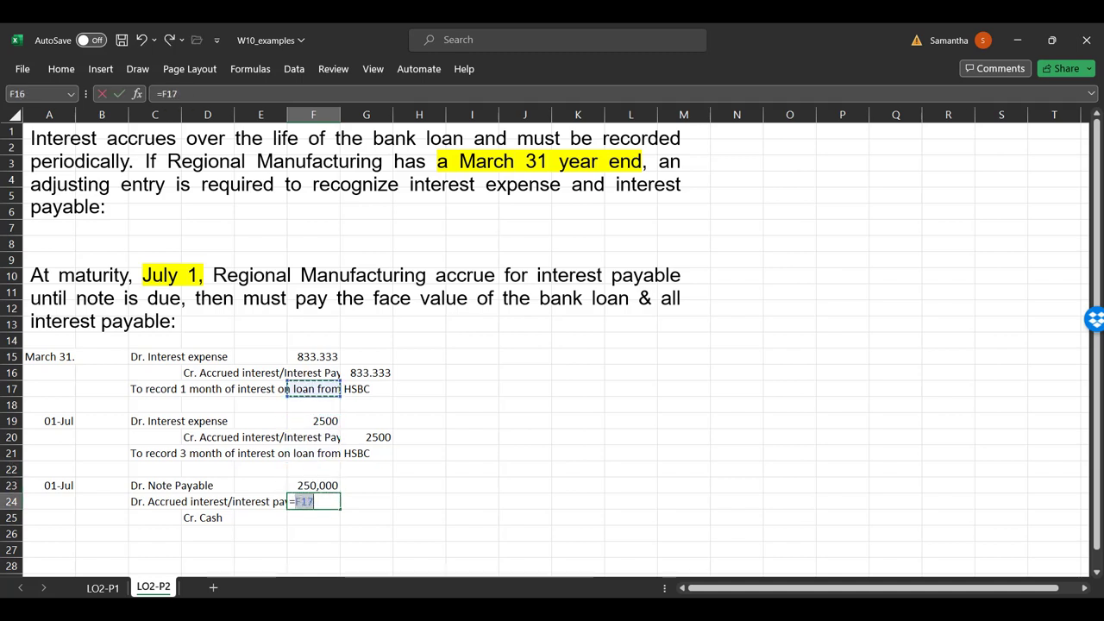
pyautogui.press('Right')
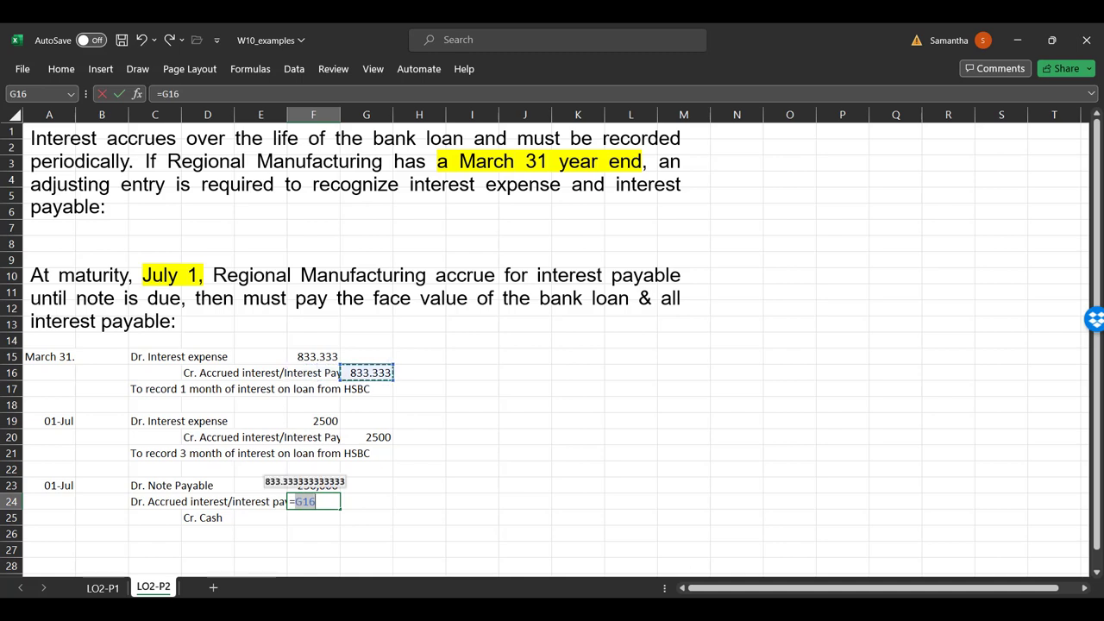
pyautogui.write('+')
pyautogui.press('Up')
pyautogui.press('Up')
pyautogui.press('Up')
pyautogui.press('Up')
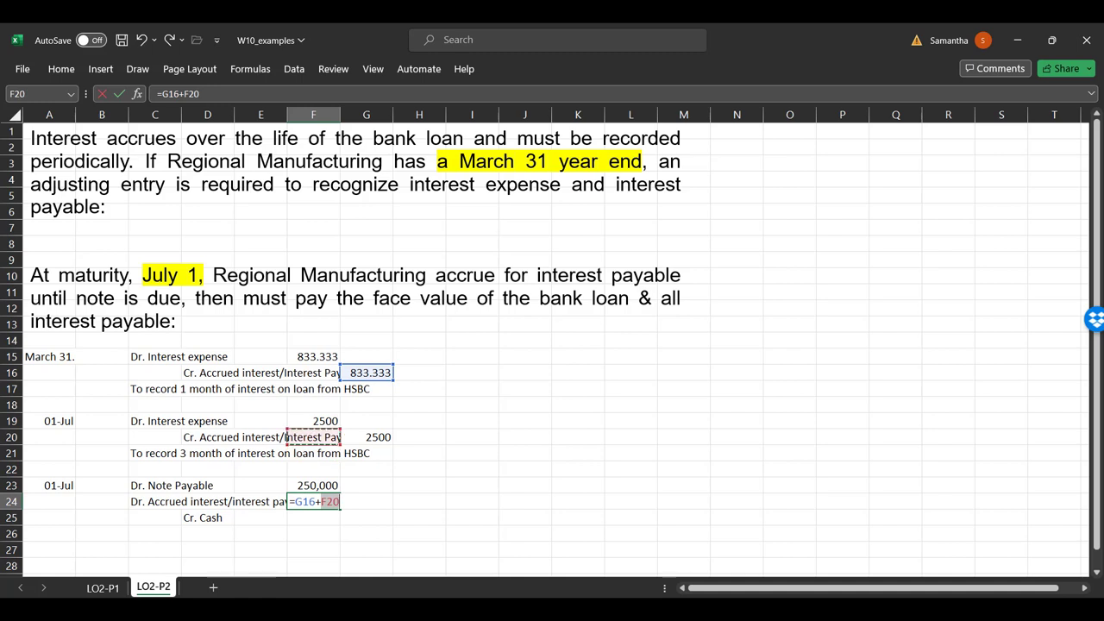
pyautogui.press('Right')
pyautogui.press('Return')
# Enter the formula =F24+F23 in G25 for the cash credit.
pyautogui.press('Right')
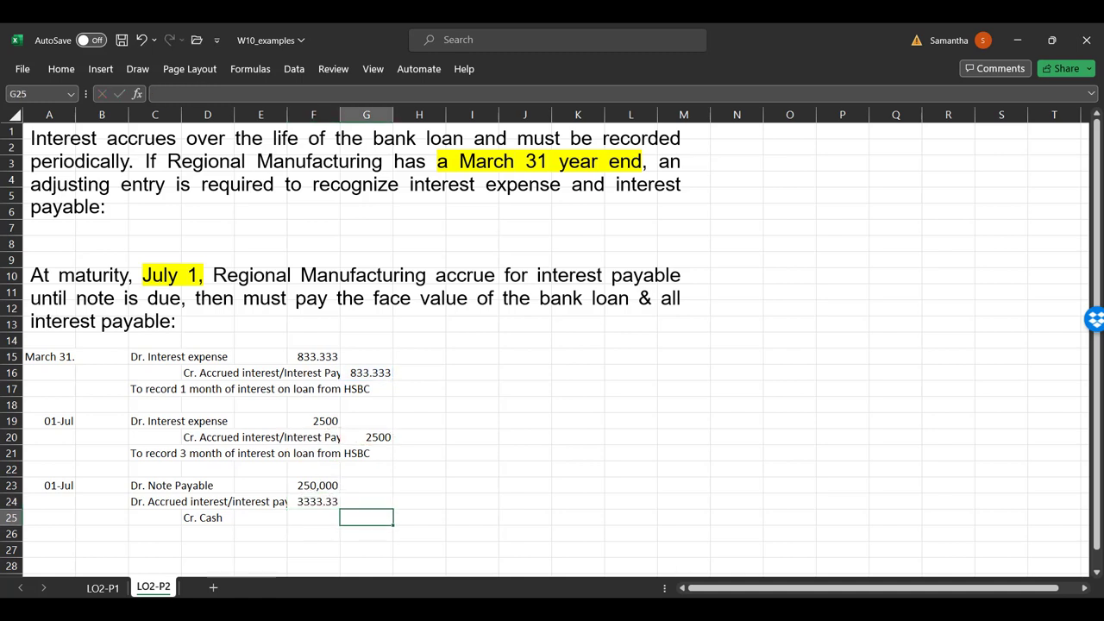
pyautogui.write('=')
pyautogui.press('Up')
pyautogui.press('Left')
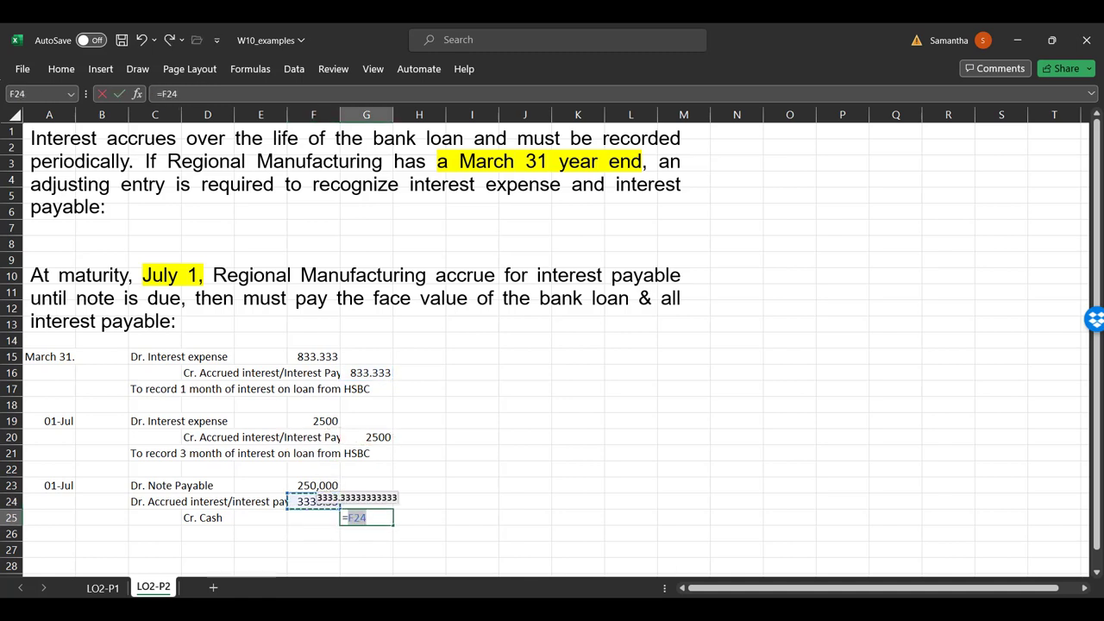
pyautogui.write('+')
pyautogui.press('Up')
pyautogui.press('Left')
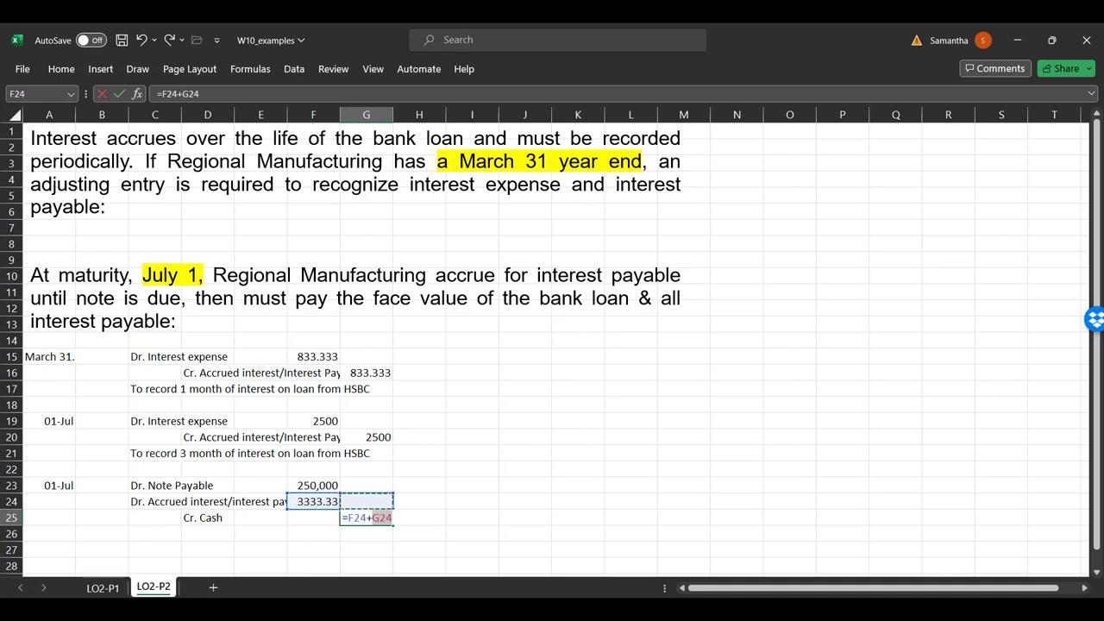
pyautogui.press('Up')
pyautogui.press('Return')
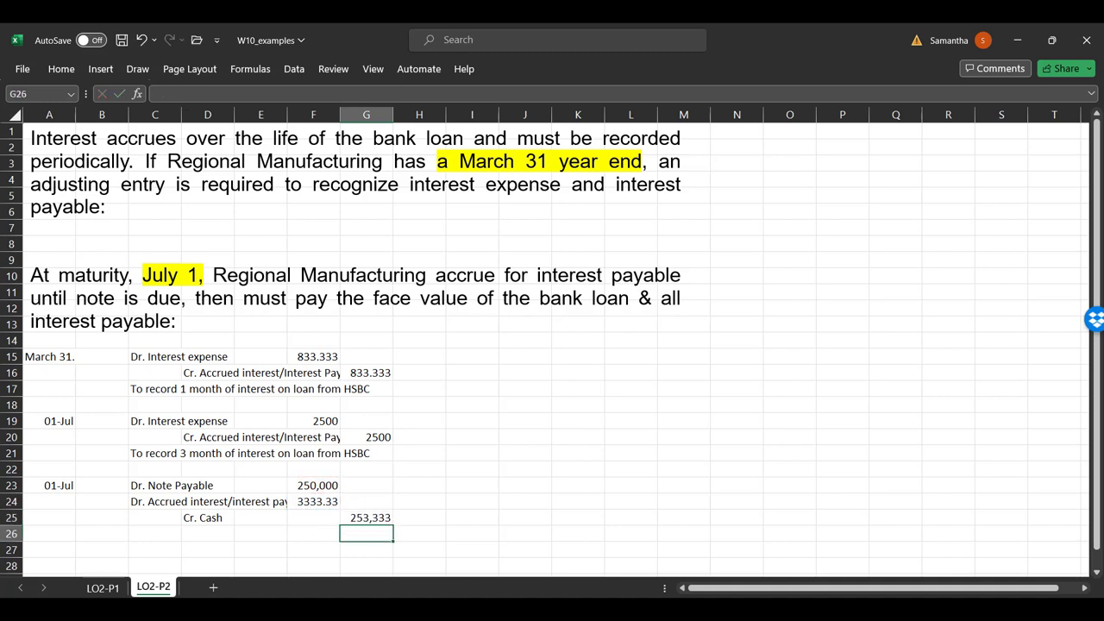
# Apply the comma number style with two decimals to the cash credit in G25.
pyautogui.click(366, 518)
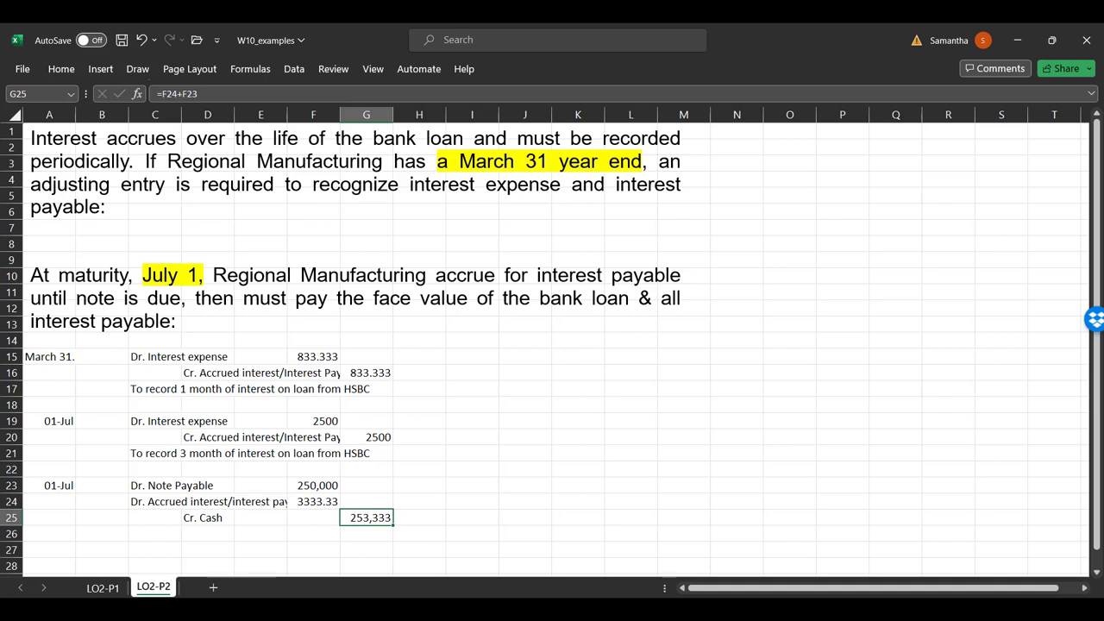
pyautogui.click(61, 68)
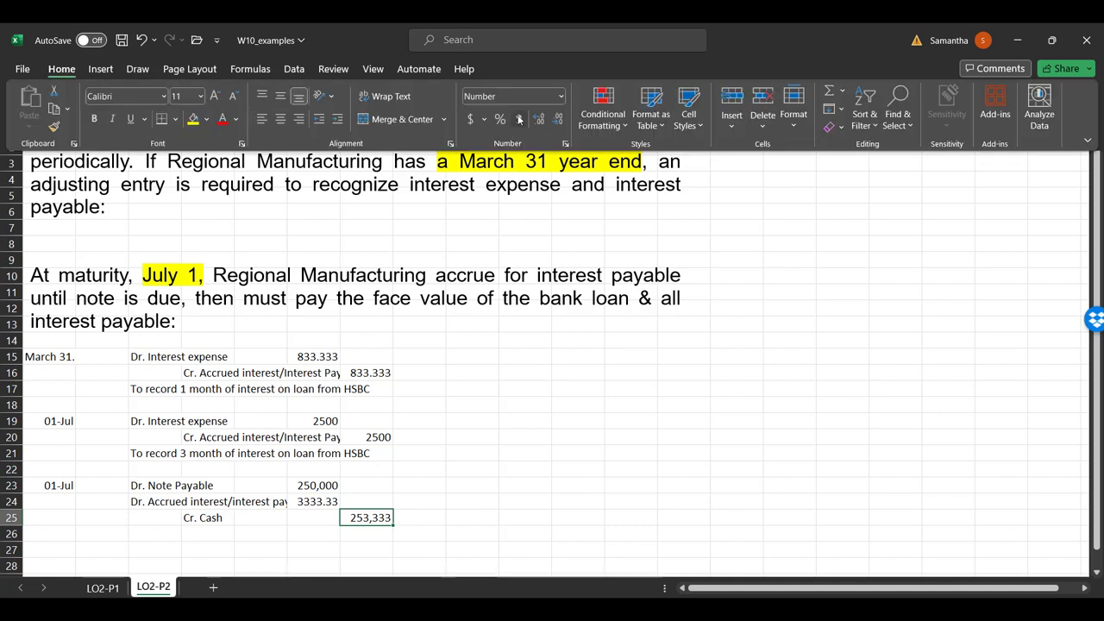
pyautogui.click(521, 120)
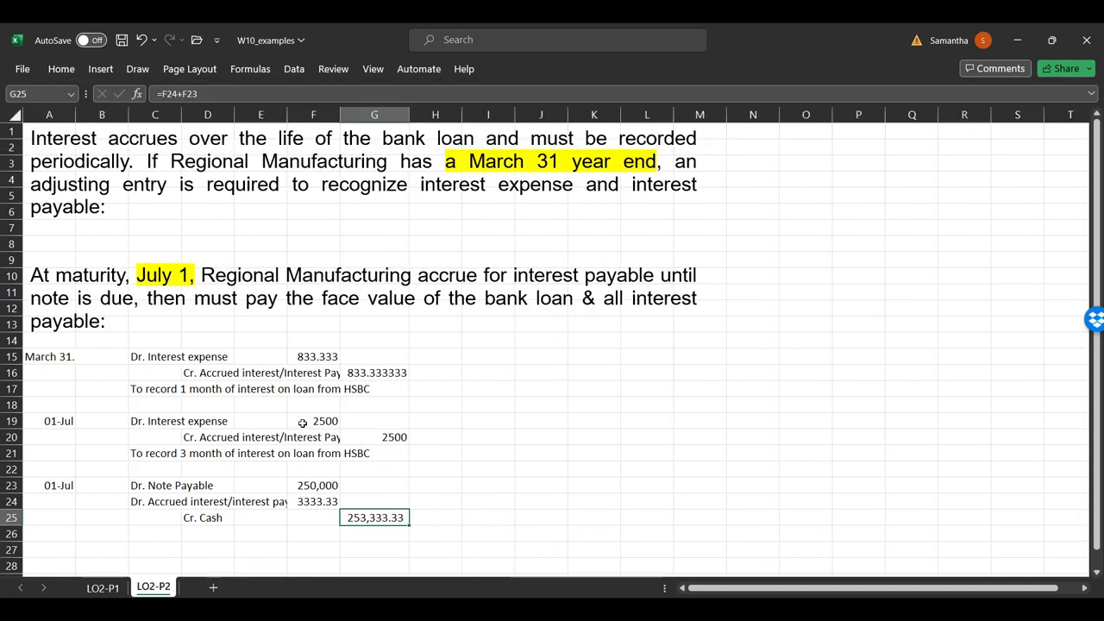
pyautogui.click(160, 528)
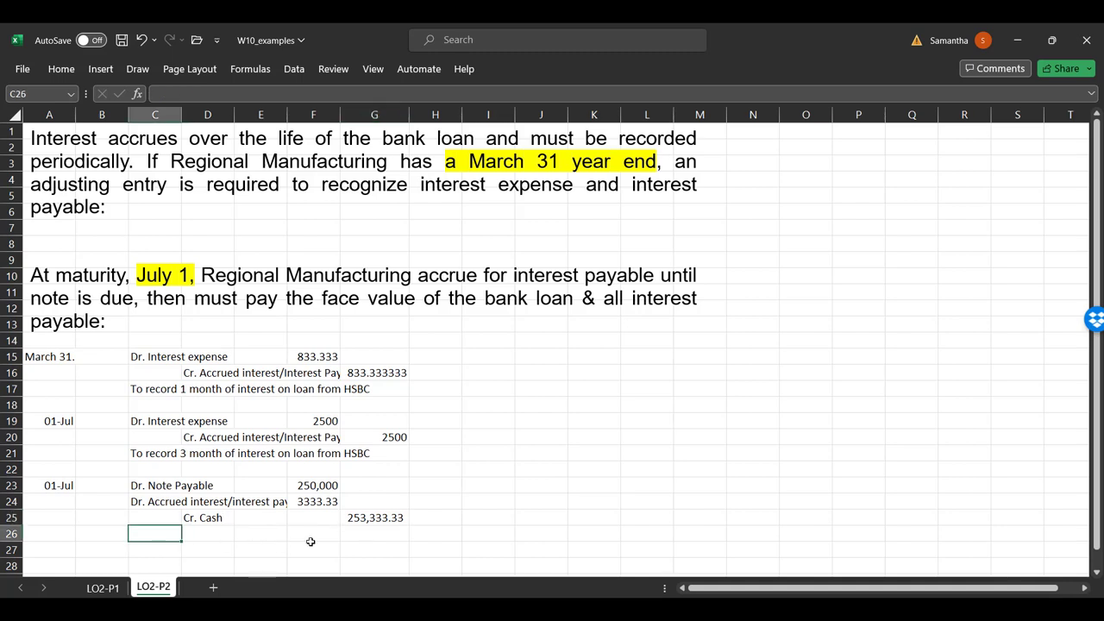
# Enter the description "to record payable of HSBC bank loan and interest at maturity" in C26 beneath the July 1 repayment entry.
pyautogui.click(360, 506)
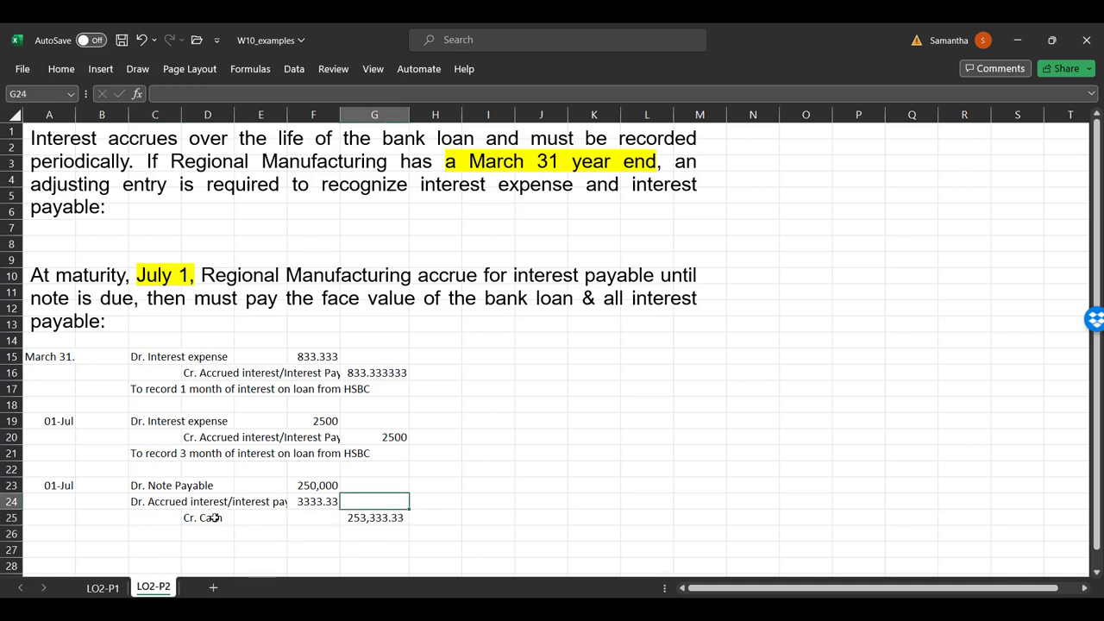
pyautogui.click(159, 532)
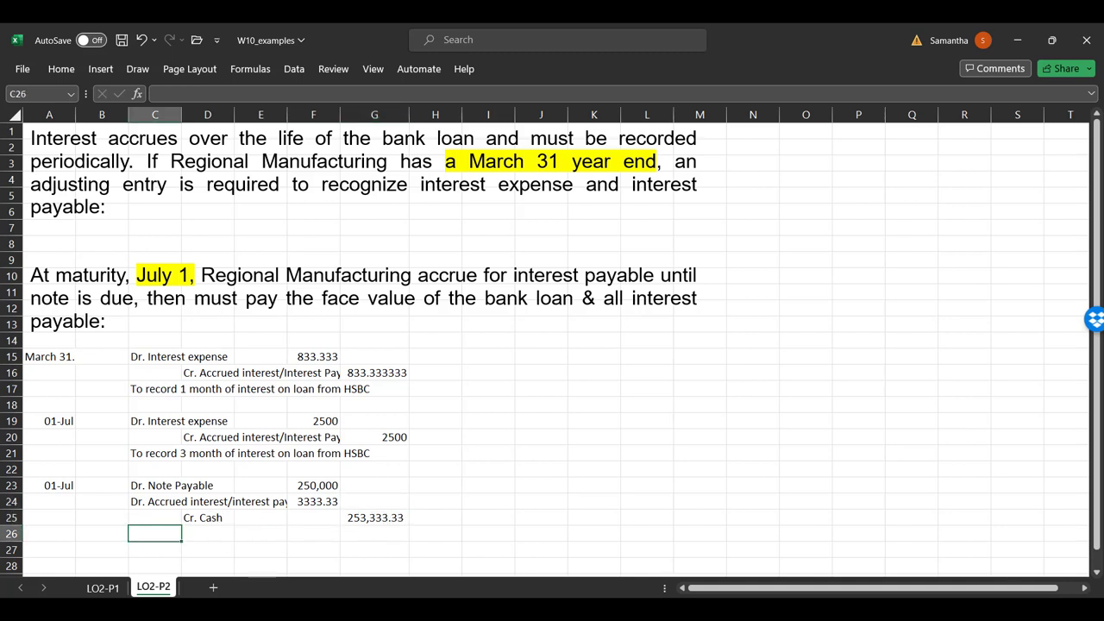
pyautogui.write('to re')
pyautogui.write('oc')
pyautogui.press('BackSpace')
pyautogui.press('BackSpace')
pyautogui.write('cord payable of')
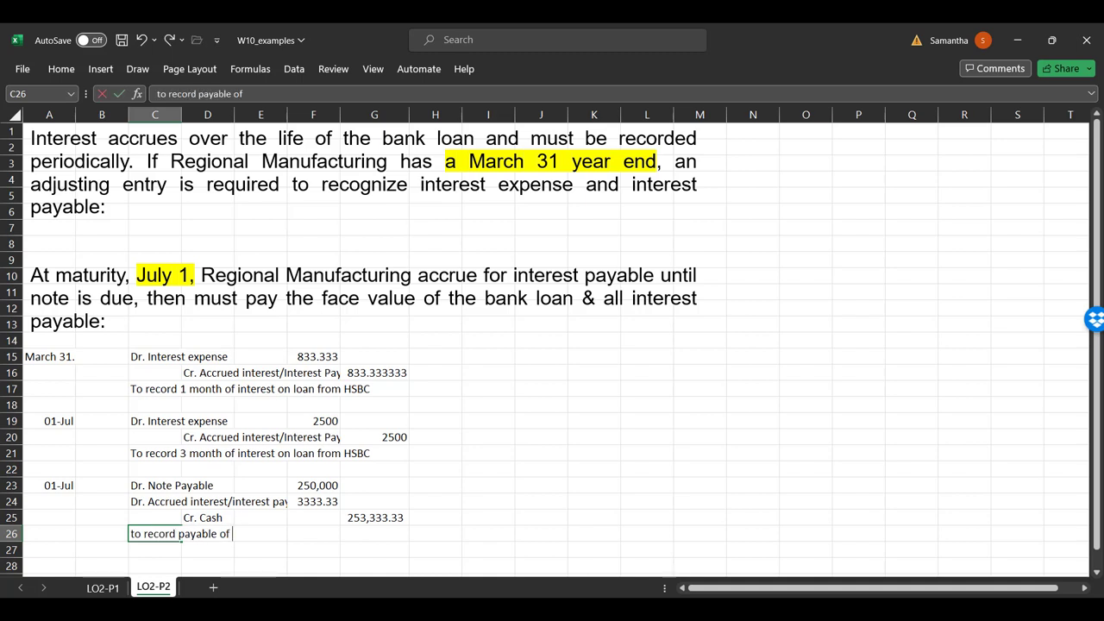
pyautogui.write(' HSBC ')
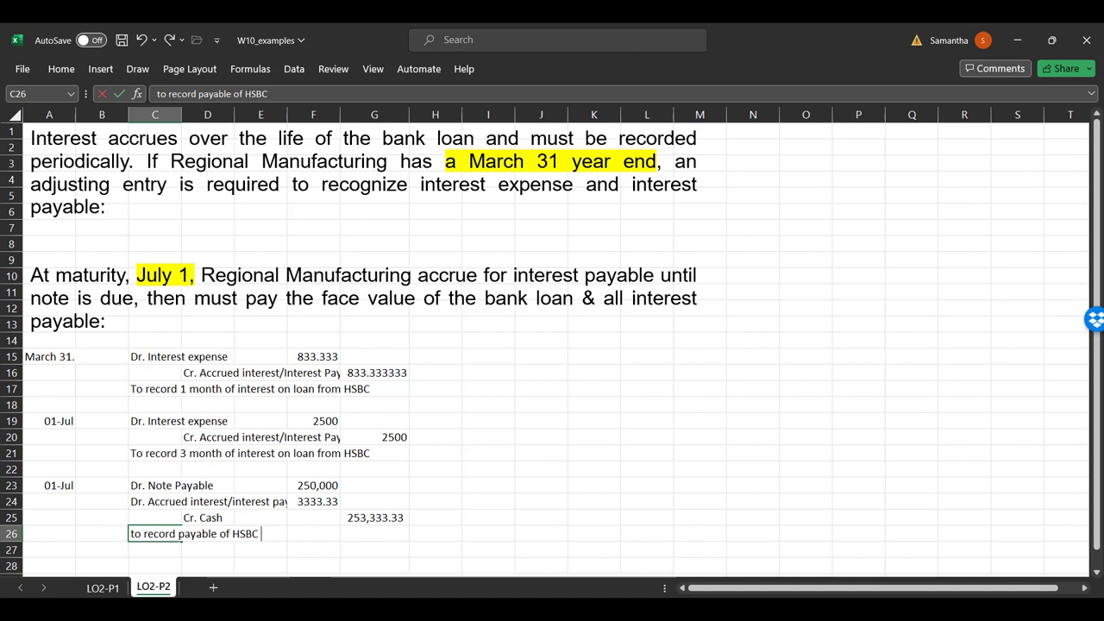
pyautogui.write('bank loan and interest ')
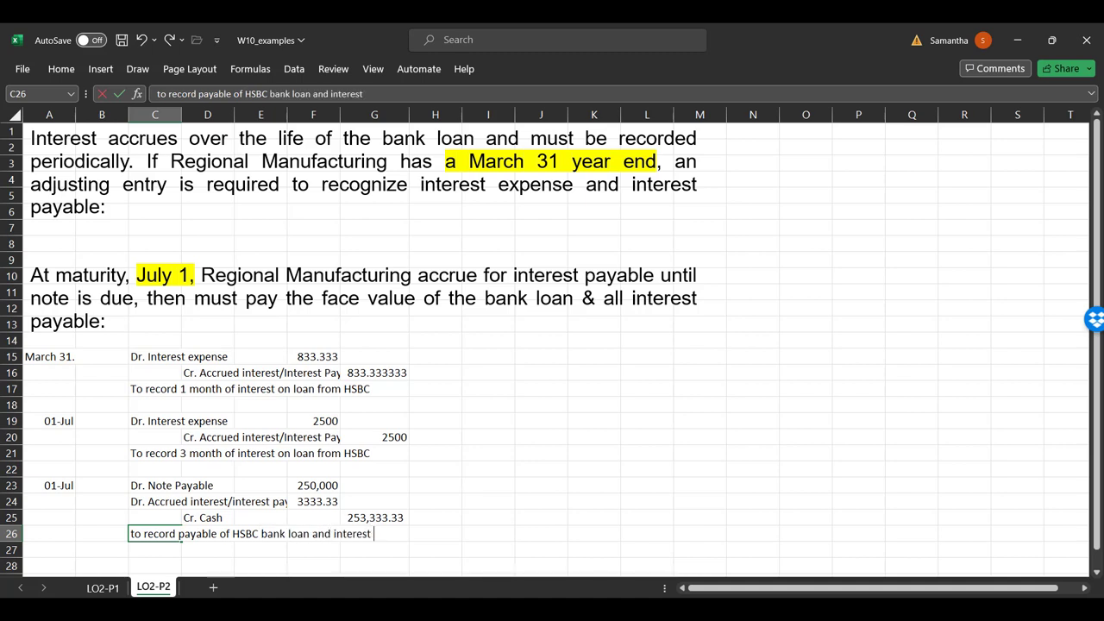
pyautogui.write('at maur')
pyautogui.press('BackSpace')
pyautogui.press('BackSpace')
pyautogui.press('BackSpace')
pyautogui.press('BackSpace')
pyautogui.press('BackSpace')
pyautogui.write('tu')
pyautogui.press('BackSpace')
pyautogui.write('urit')
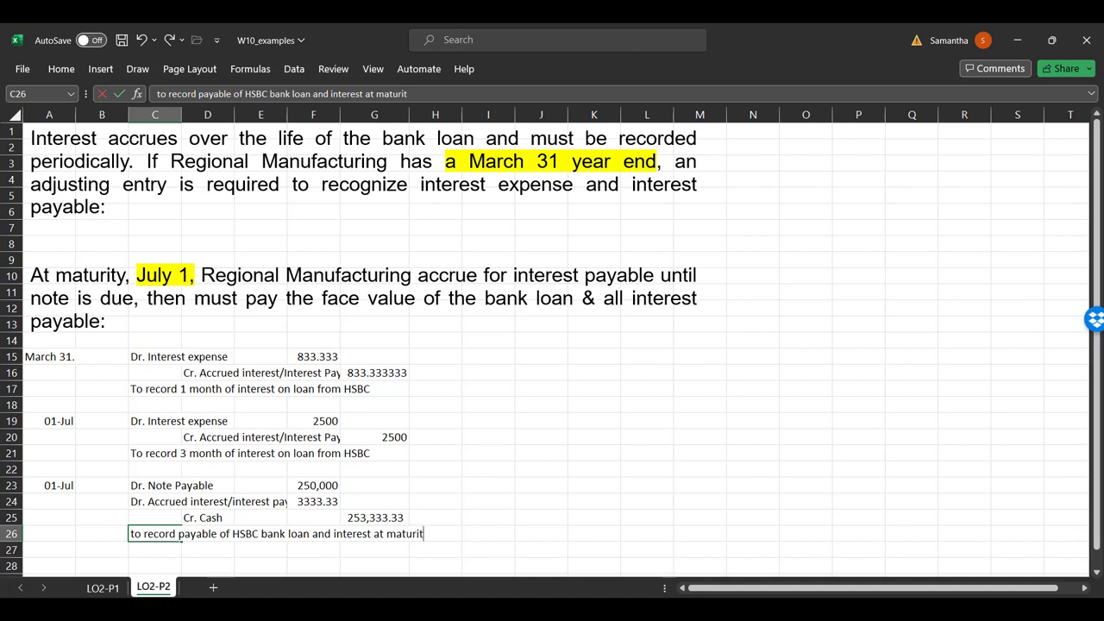